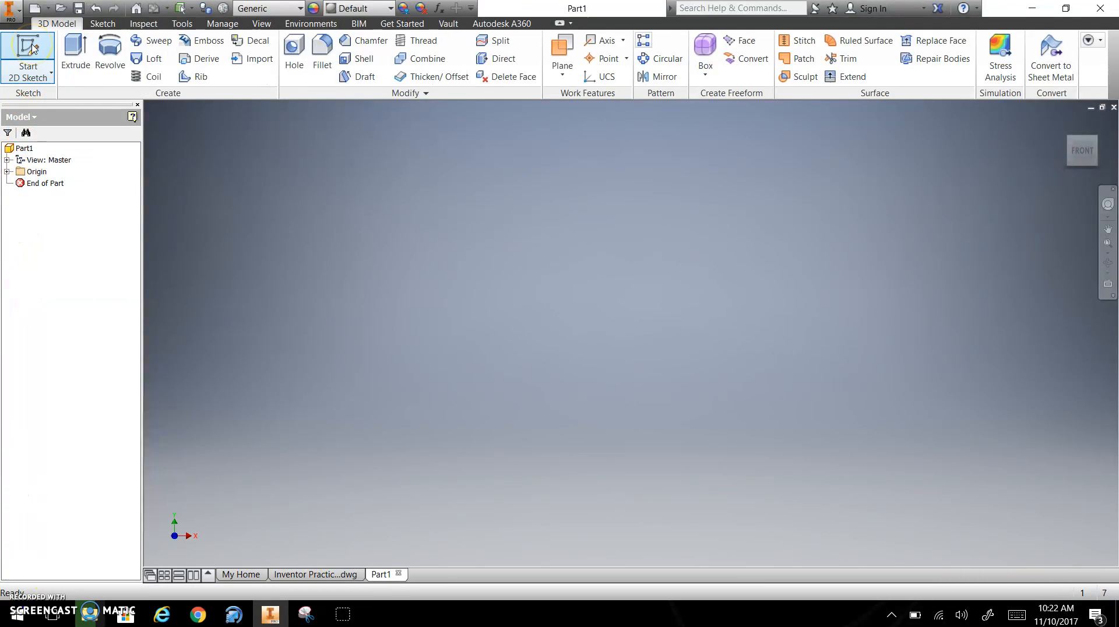
Start a 2D sketch on the horizontal XZ origin plane
left_click(33, 69)
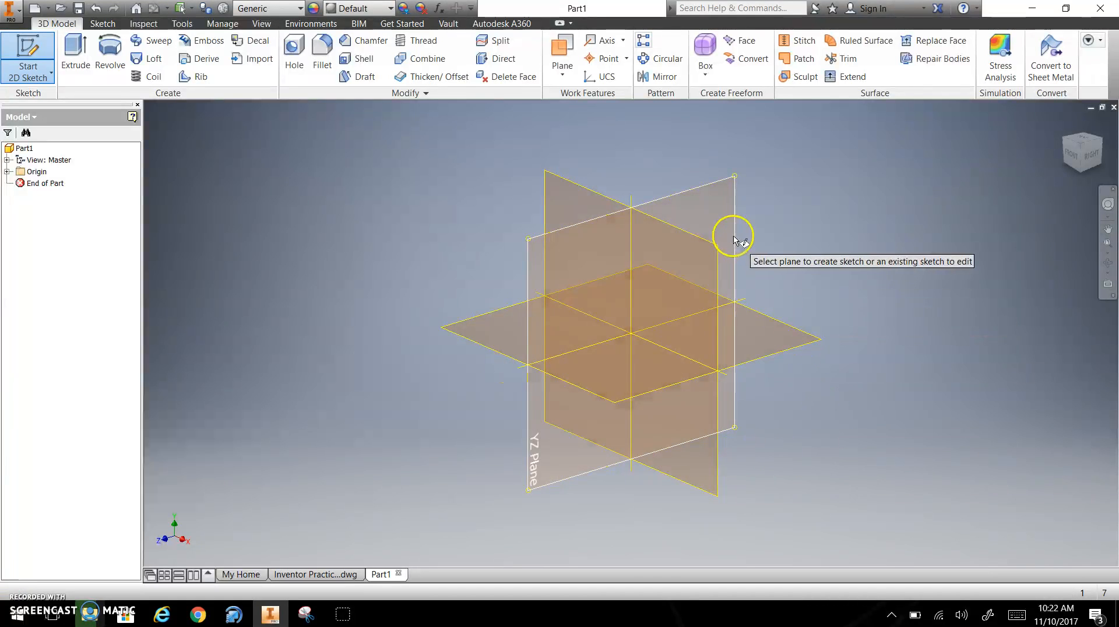
left_click(761, 321)
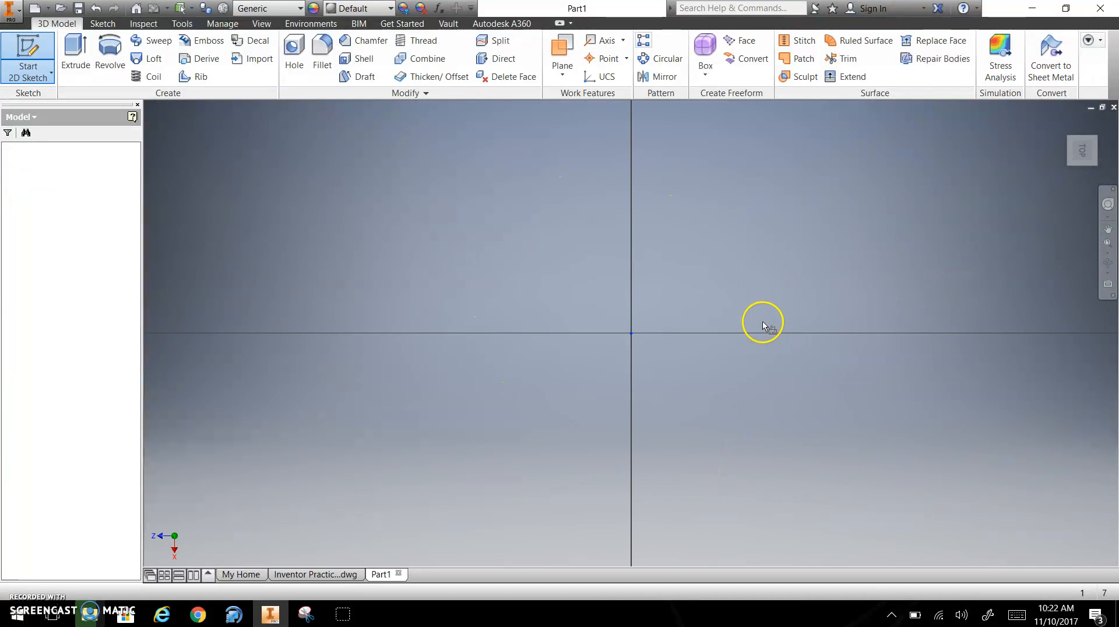
middle_click_drag(709, 268, 414, 312)
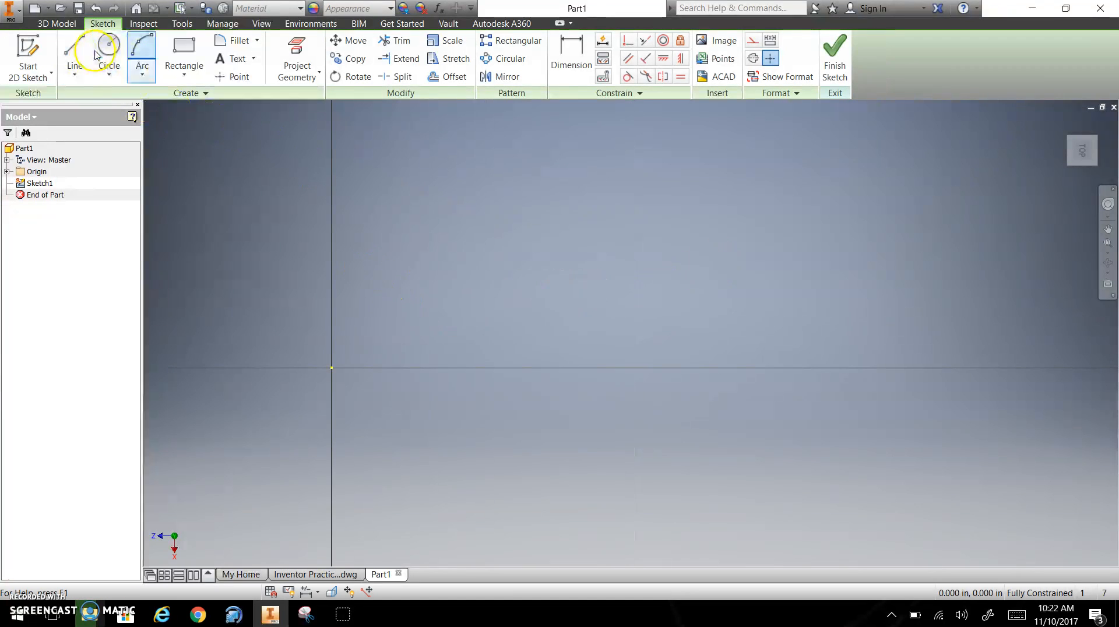
Draw a rectangle with one corner at the origin, 3 in long and 1 in high
left_click(183, 51)
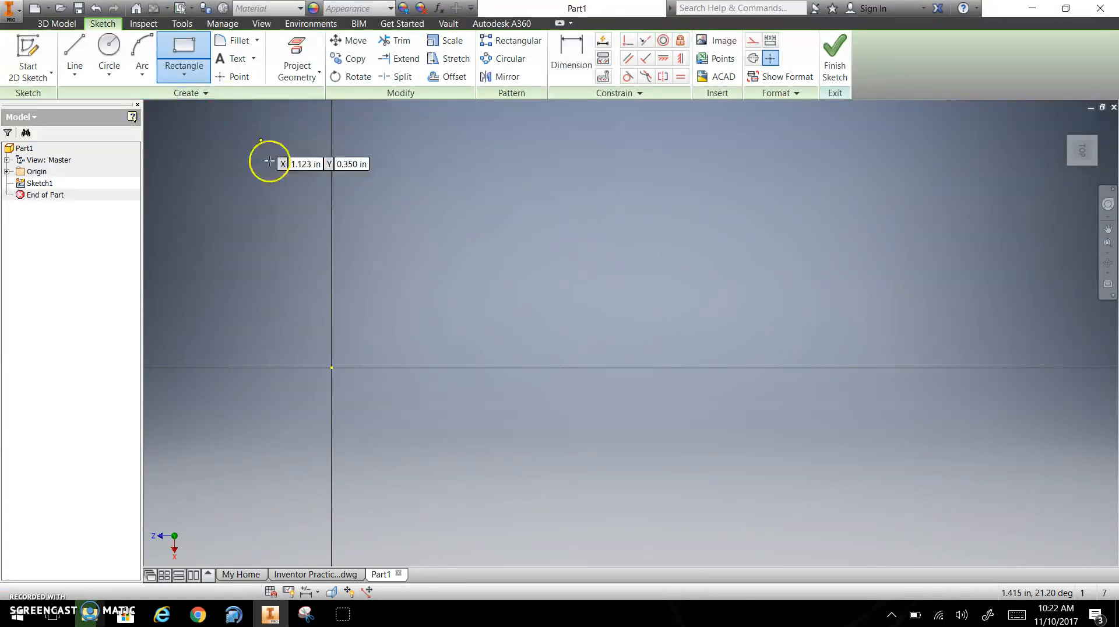
left_click(74, 48)
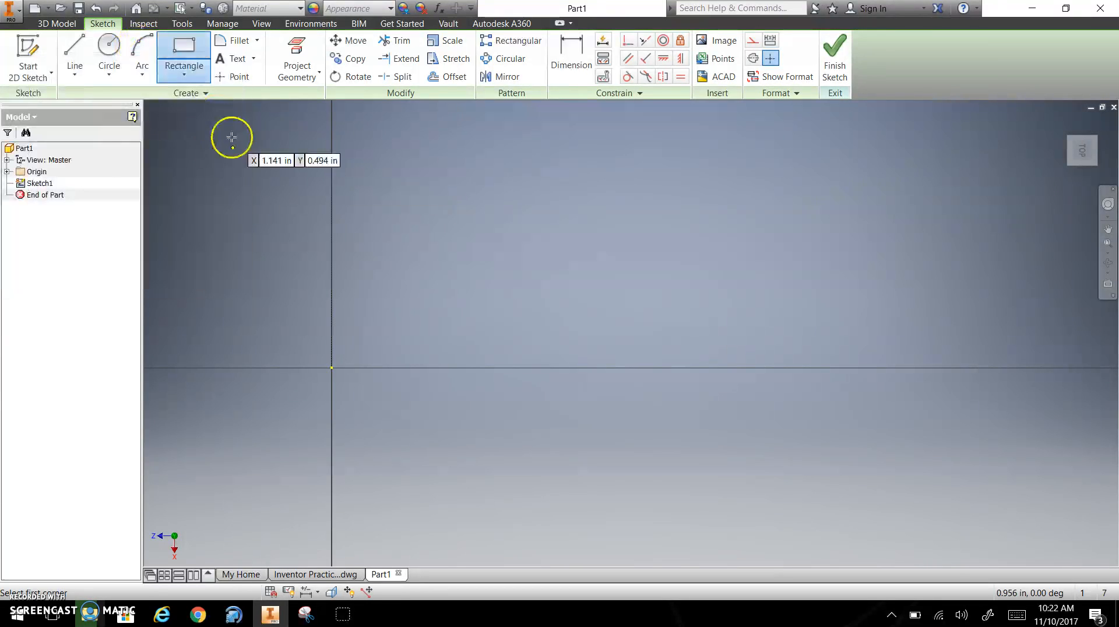
left_click(332, 366)
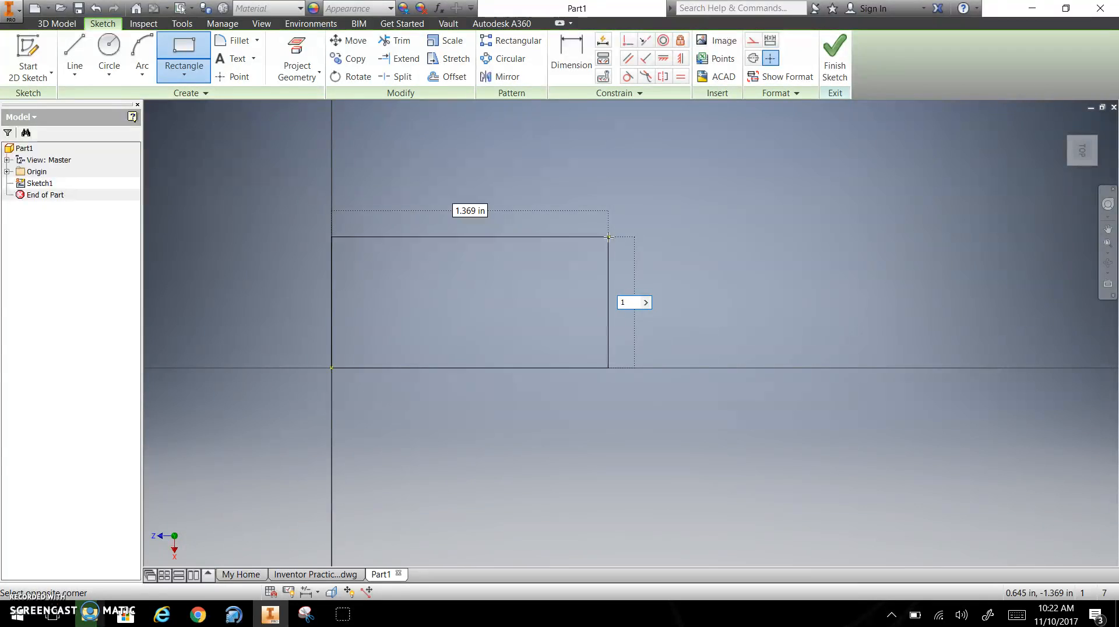
key("Tab")
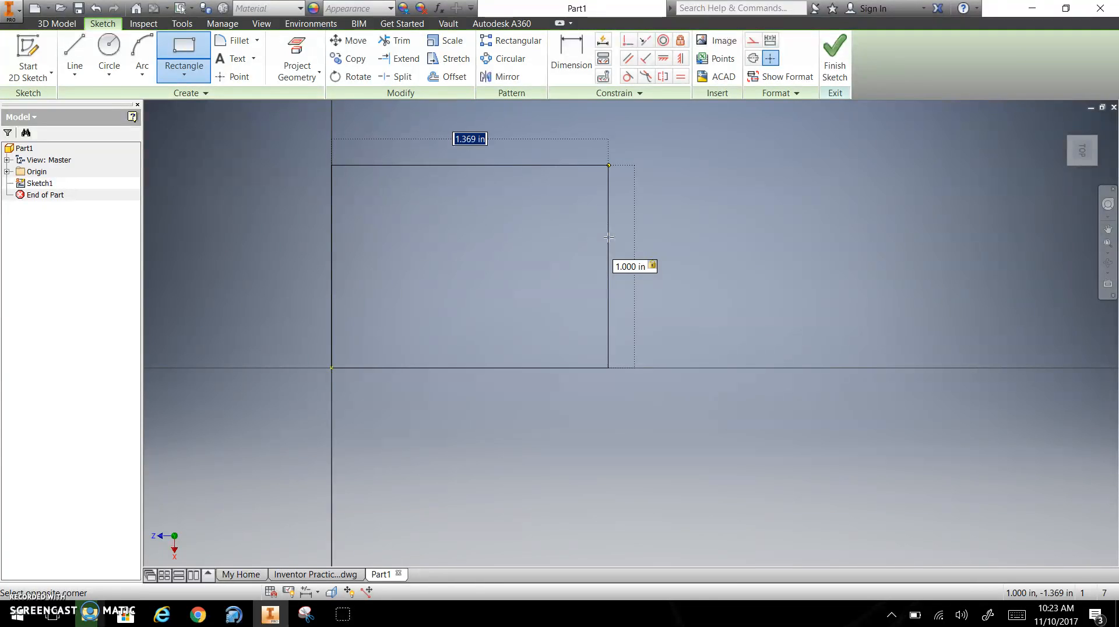
key("Return")
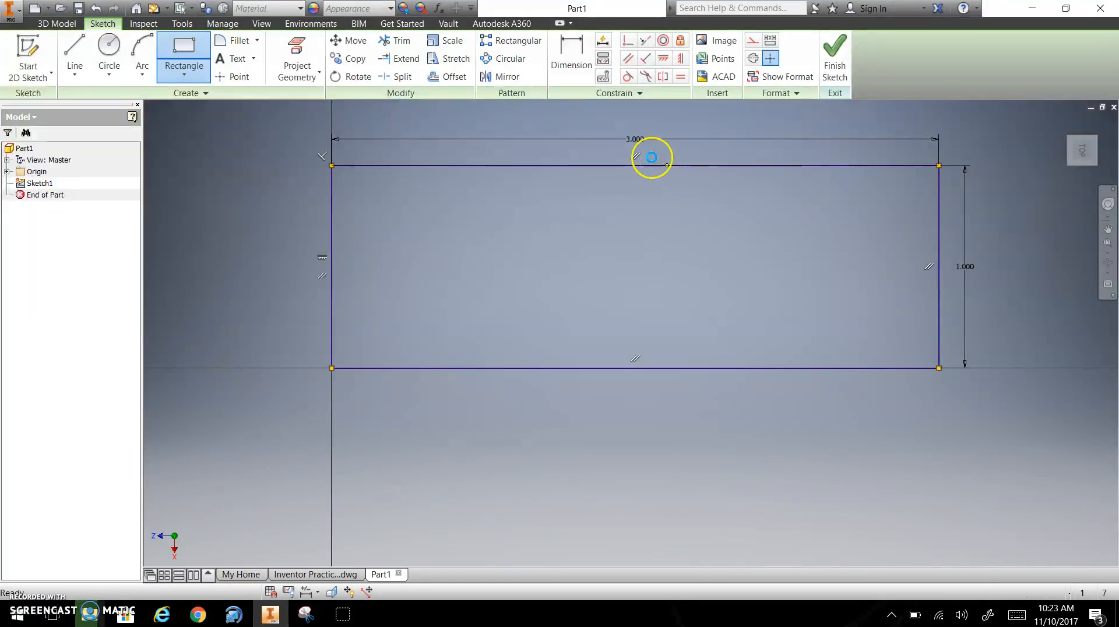
key("Escape")
Try a length of 4 in for the rectangle and undo the change
double_click(641, 140)
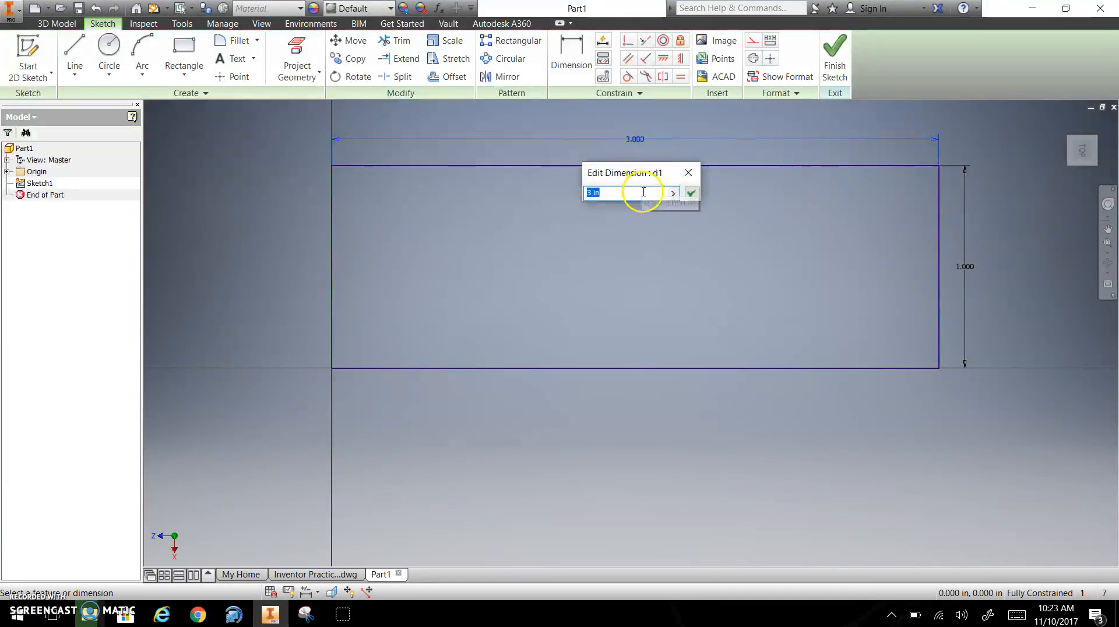
key("Return")
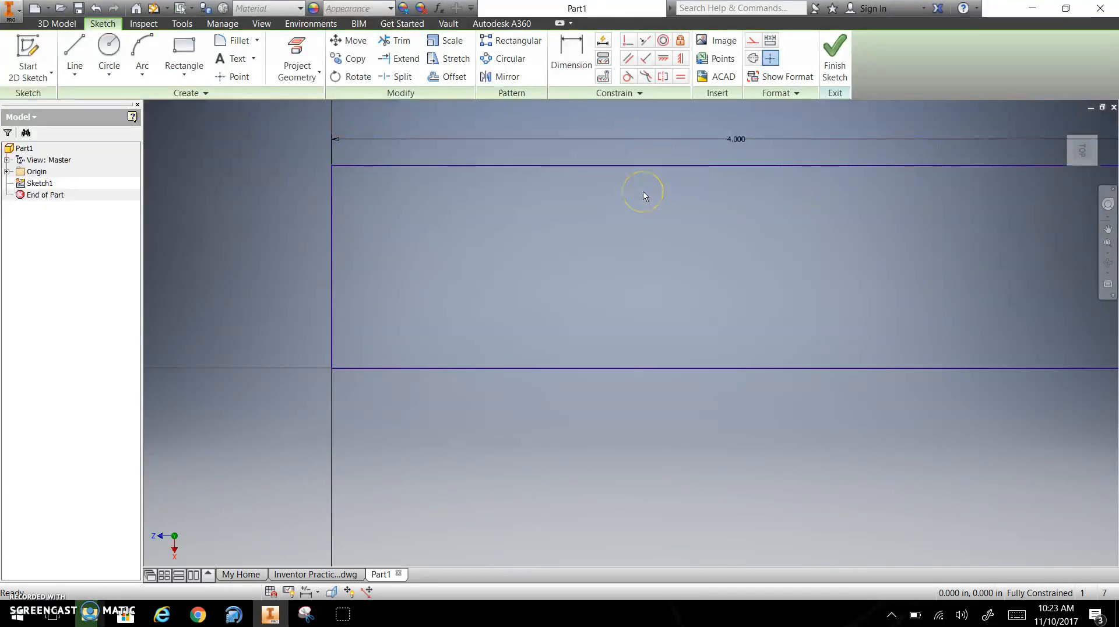
key("ctrl+z")
Draw a circle centred on the midpoint of the rectangle's short edge away from the origin, passing through that edge's endpoint
scroll(678, 212, "up", 2)
middle_click_drag(670, 219, 580, 240)
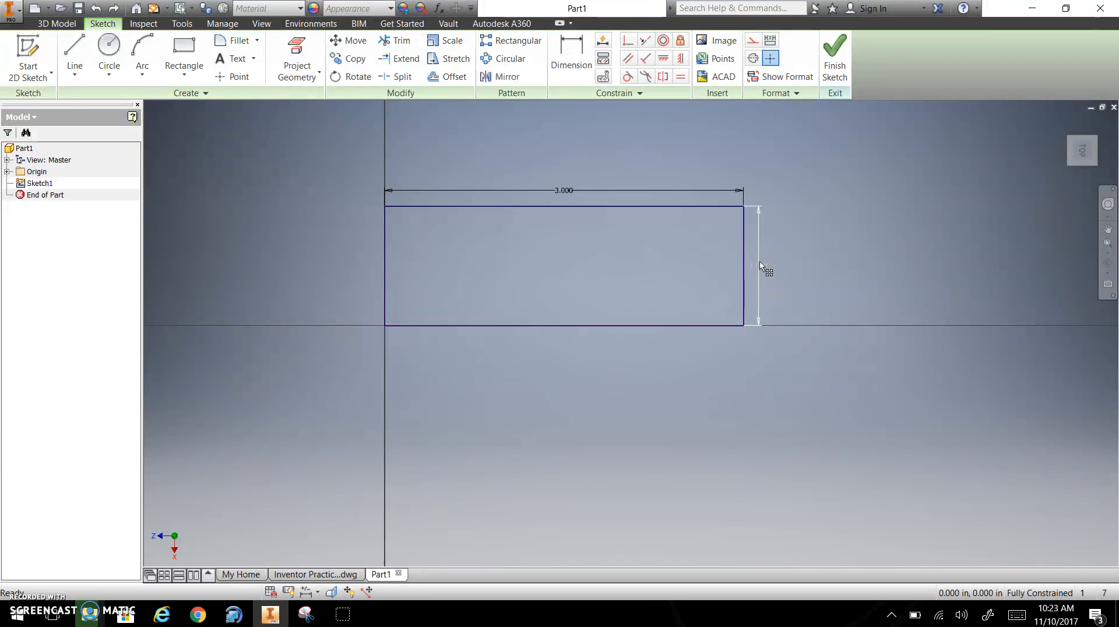
left_click(109, 47)
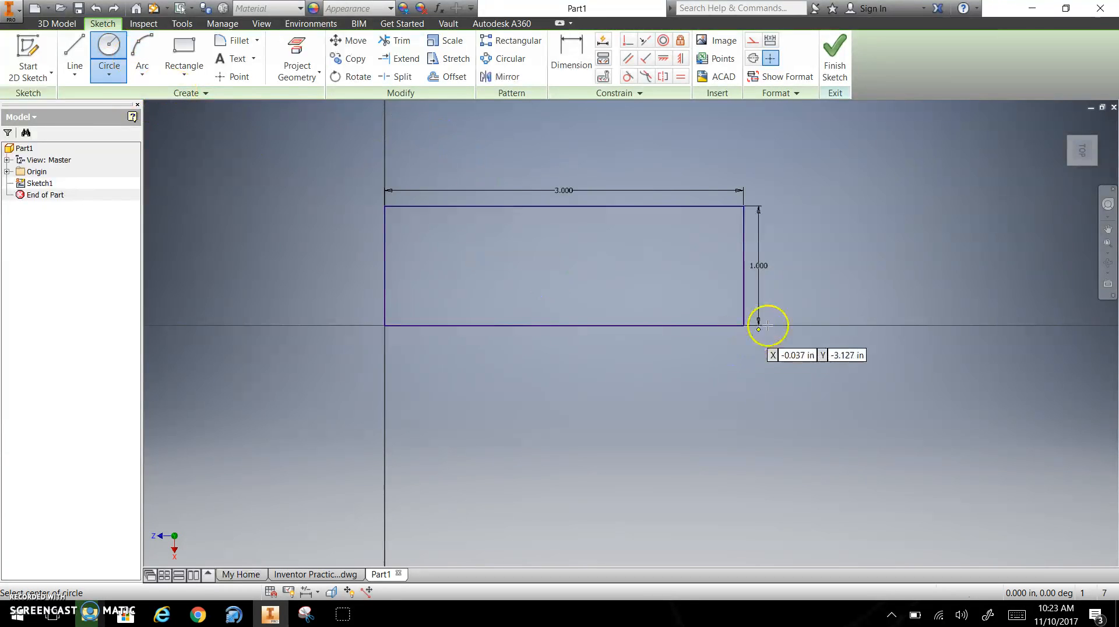
left_click(743, 265)
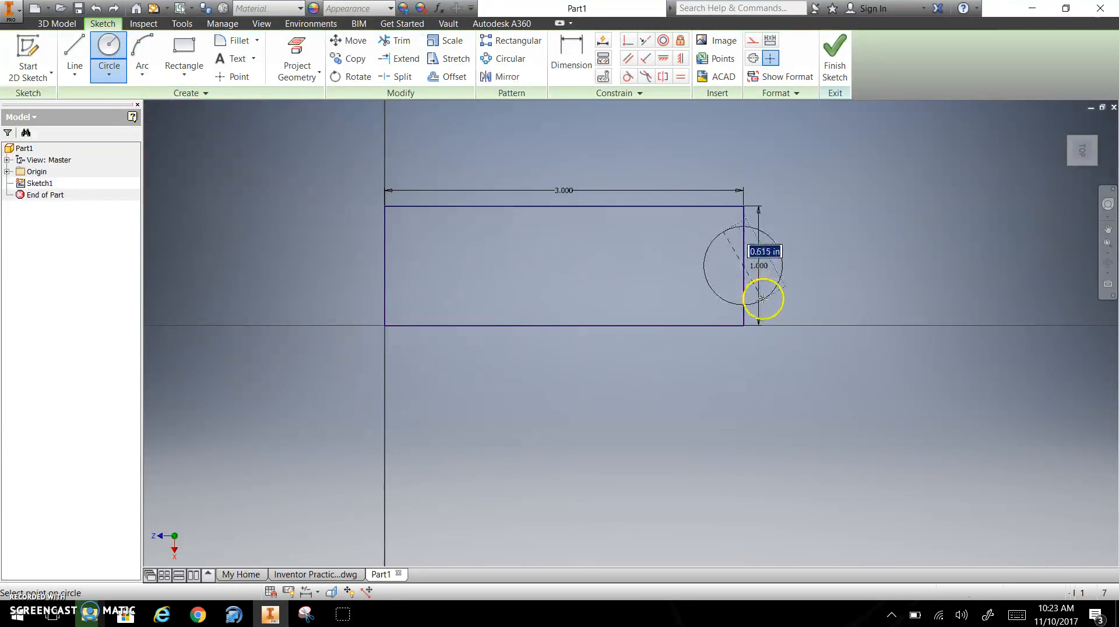
left_click(743, 325)
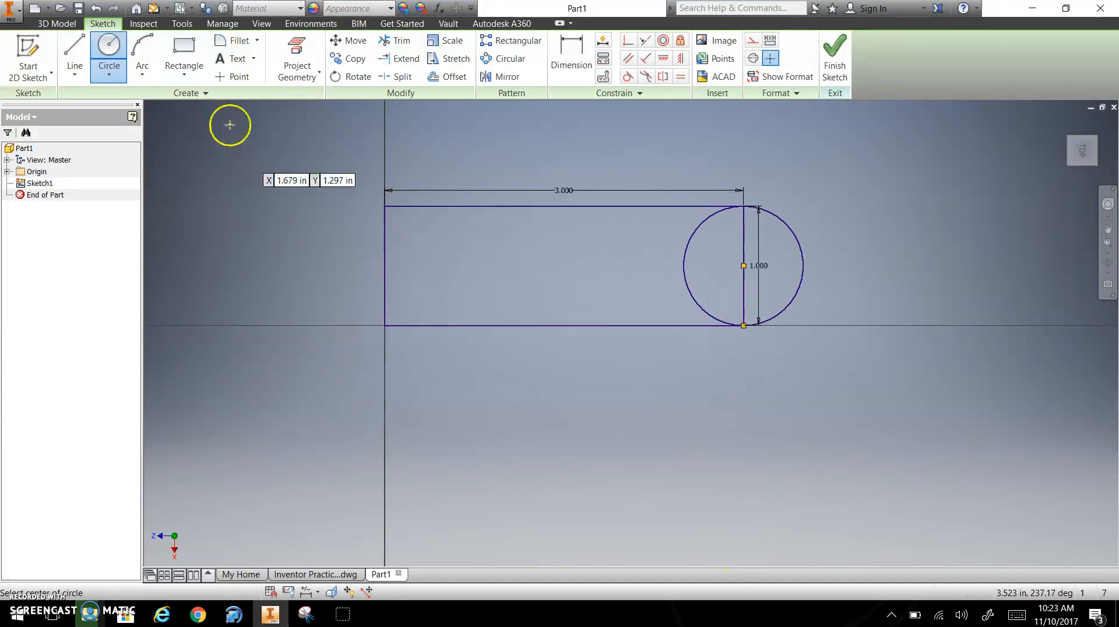
Trim the half of the circle inside the rectangle and try to trim the short edge across the circle
left_click(398, 40)
left_click(689, 245)
left_click(741, 291)
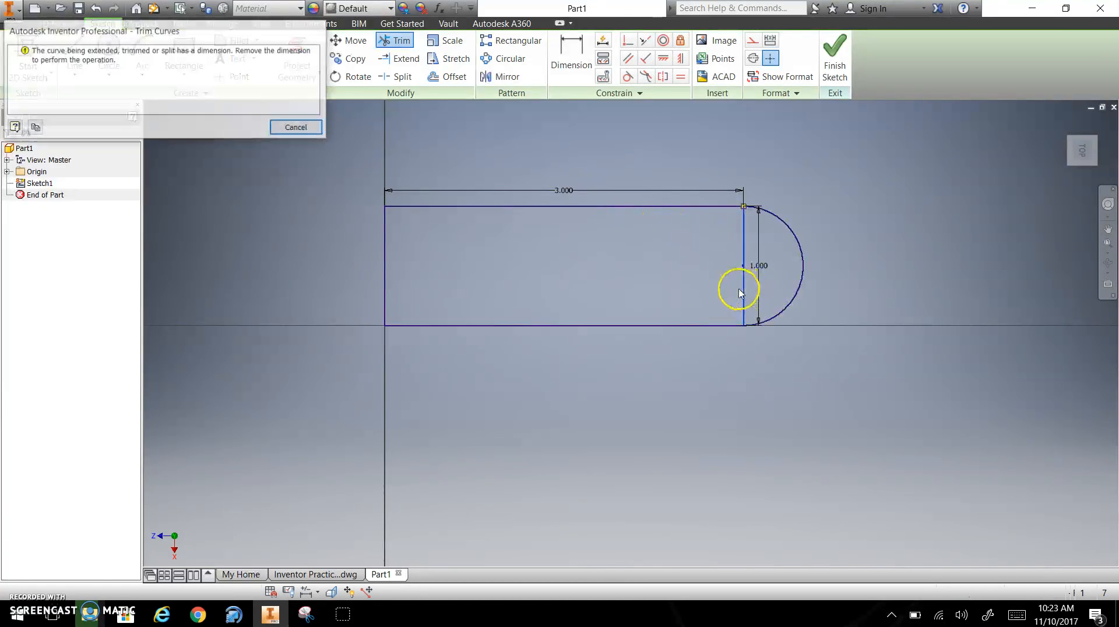
left_click(302, 129)
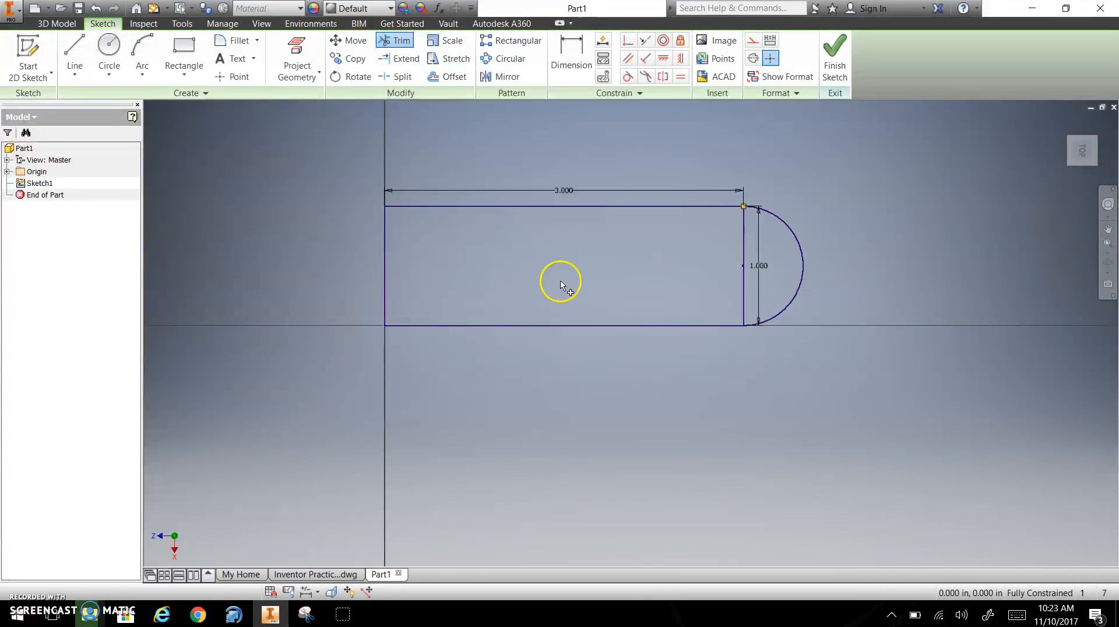
Delete the 1 in height dimension beside the rounded end
key("Escape")
left_click(763, 269)
key("Delete")
Remove the short edge between the rectangle and the arc, leaving one open-through rounded outline
left_click(375, 45)
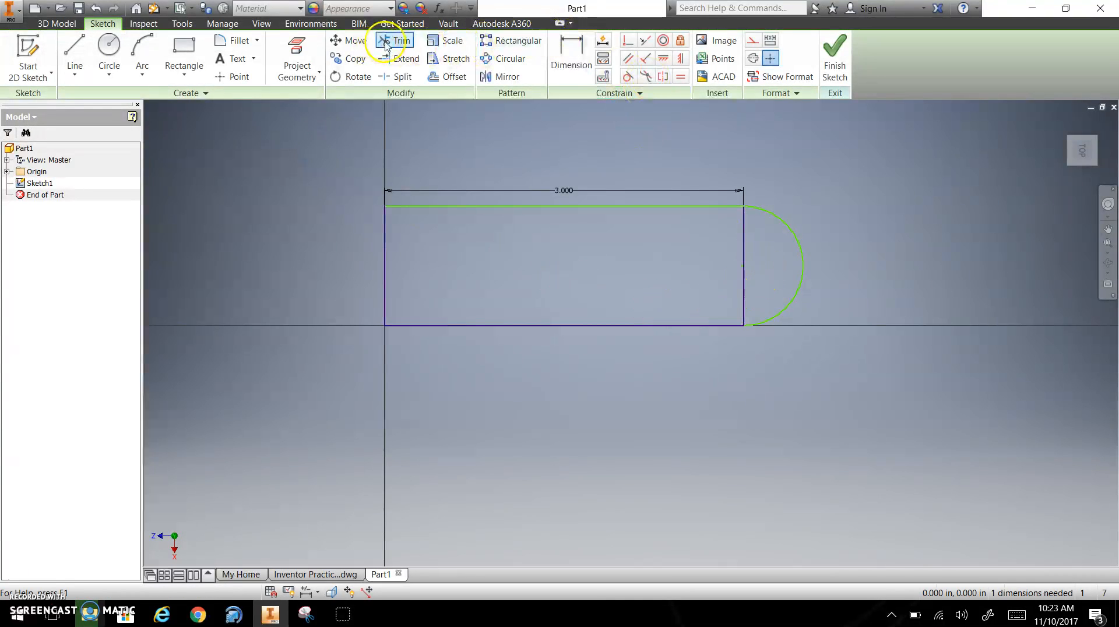
left_click(743, 259)
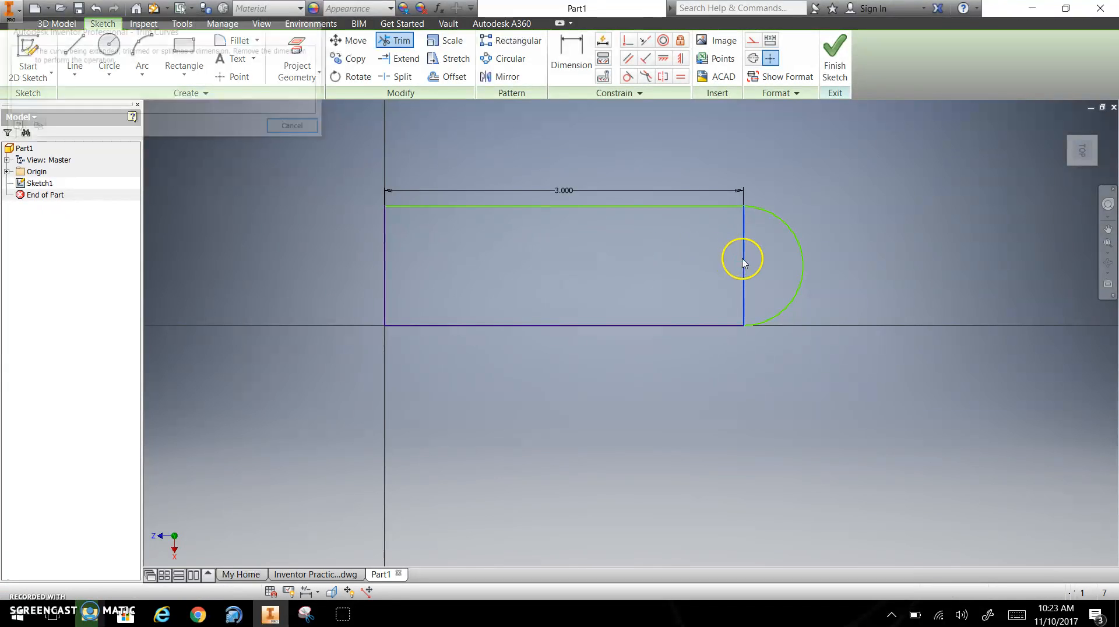
left_click(297, 128)
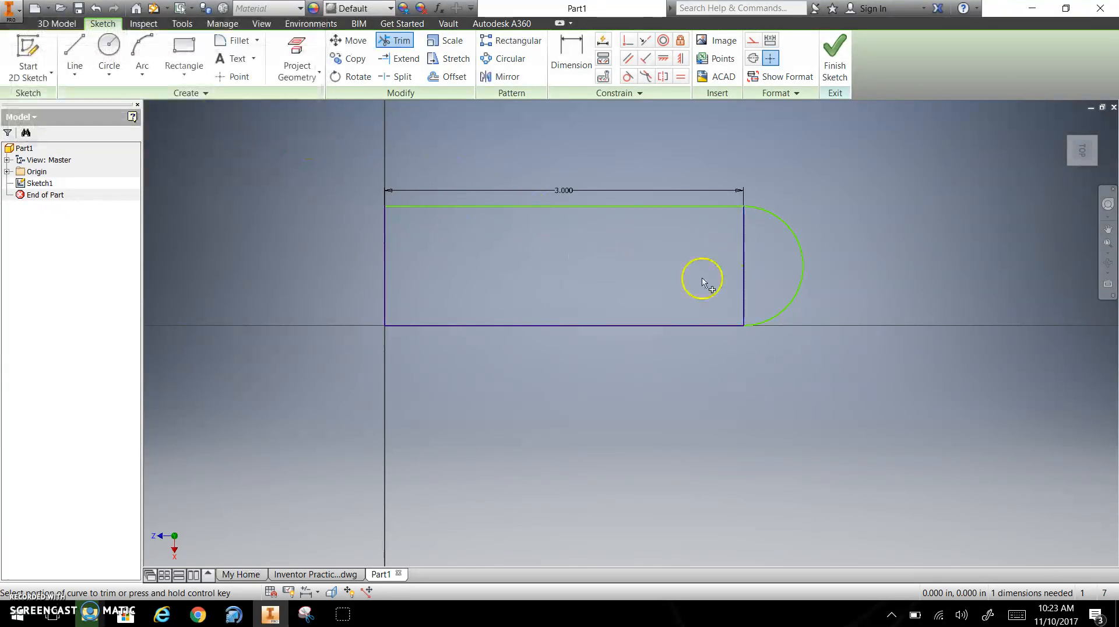
left_click_drag(759, 271, 702, 244)
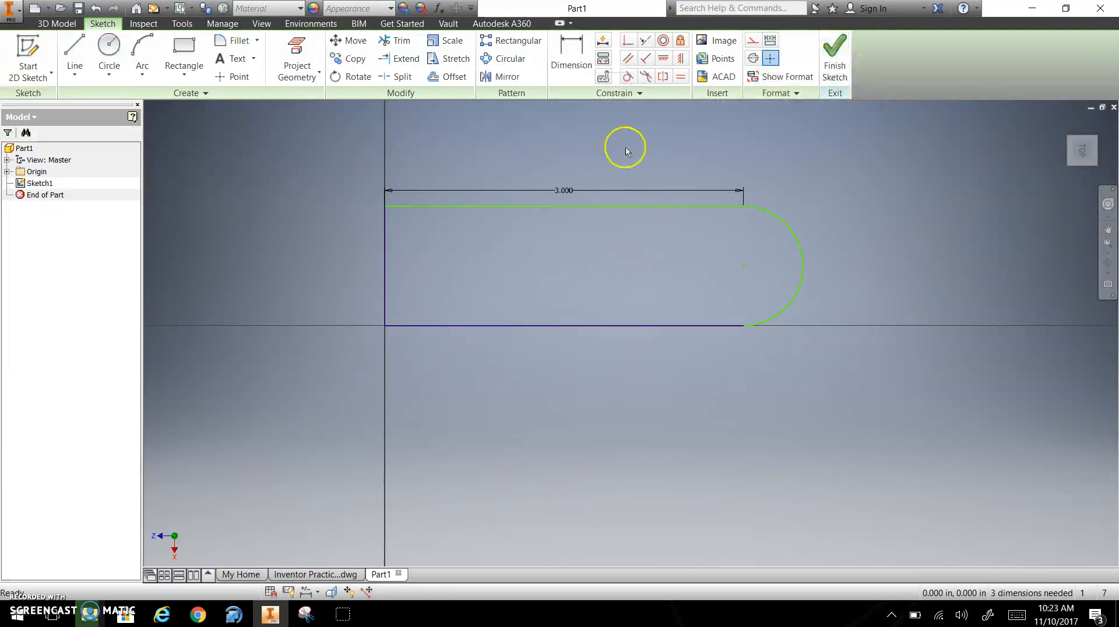
Draw a 0.25 in diameter circle at the arc's centre point and finish the sketch
left_click(109, 46)
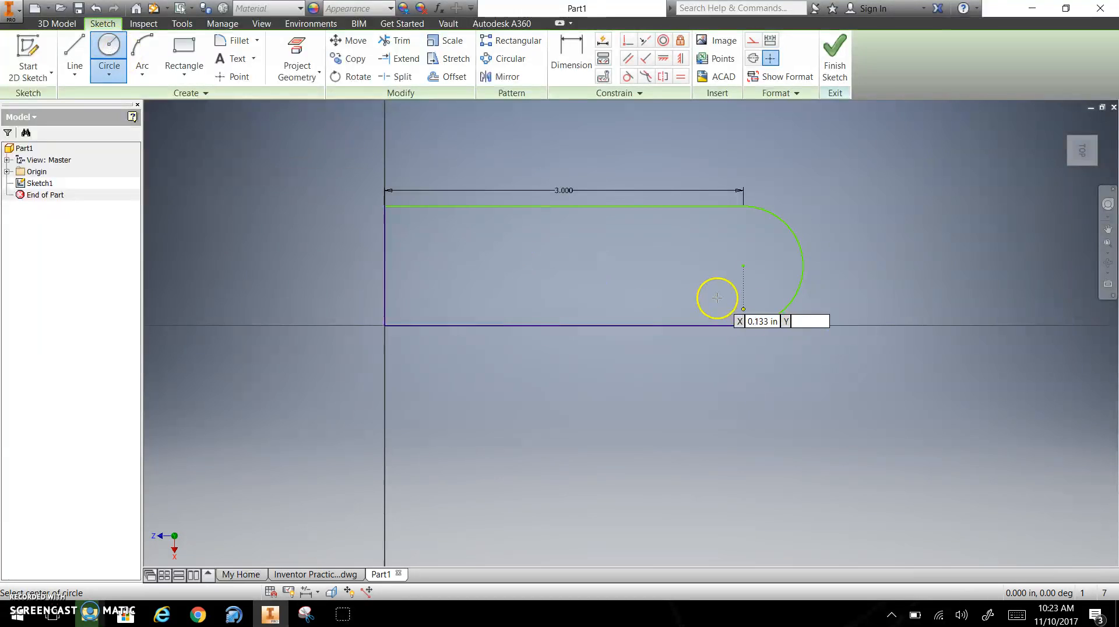
left_click(742, 266)
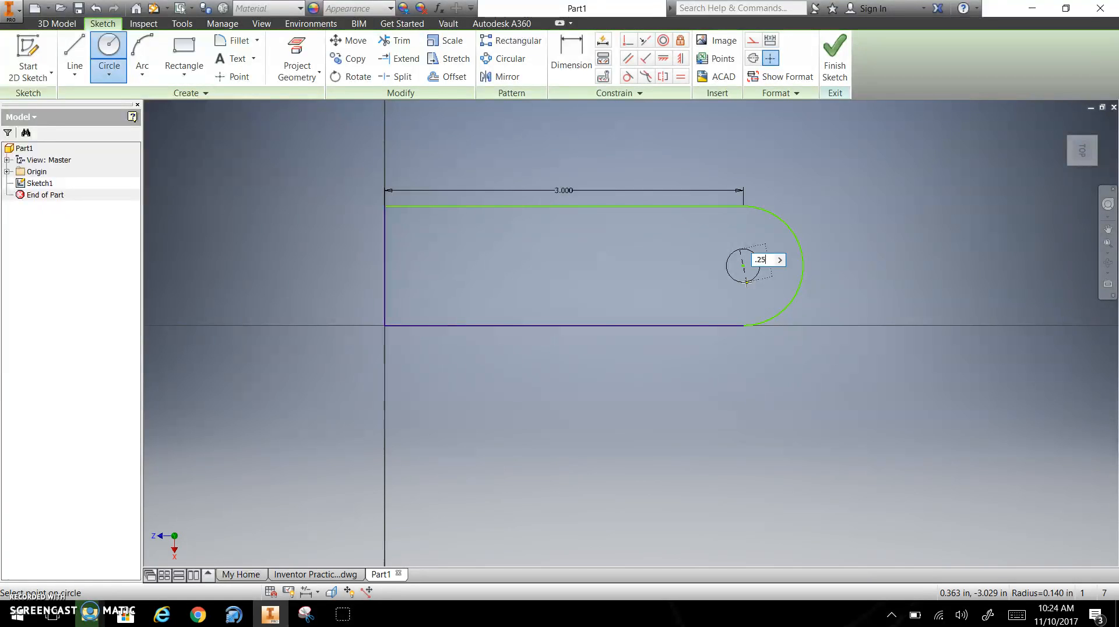
key("Return")
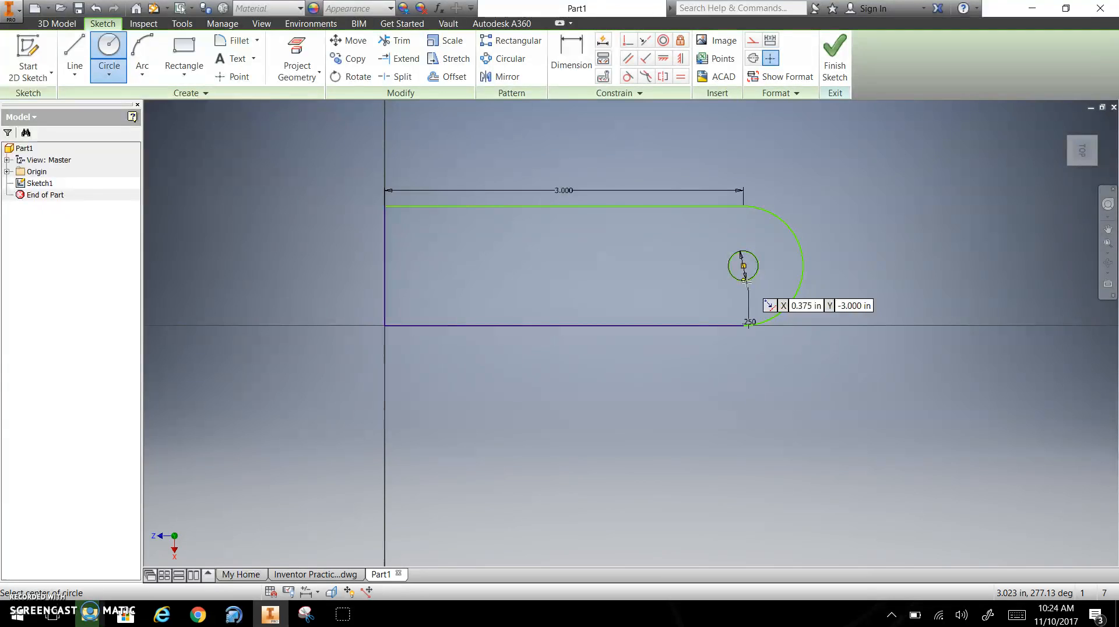
left_click(839, 56)
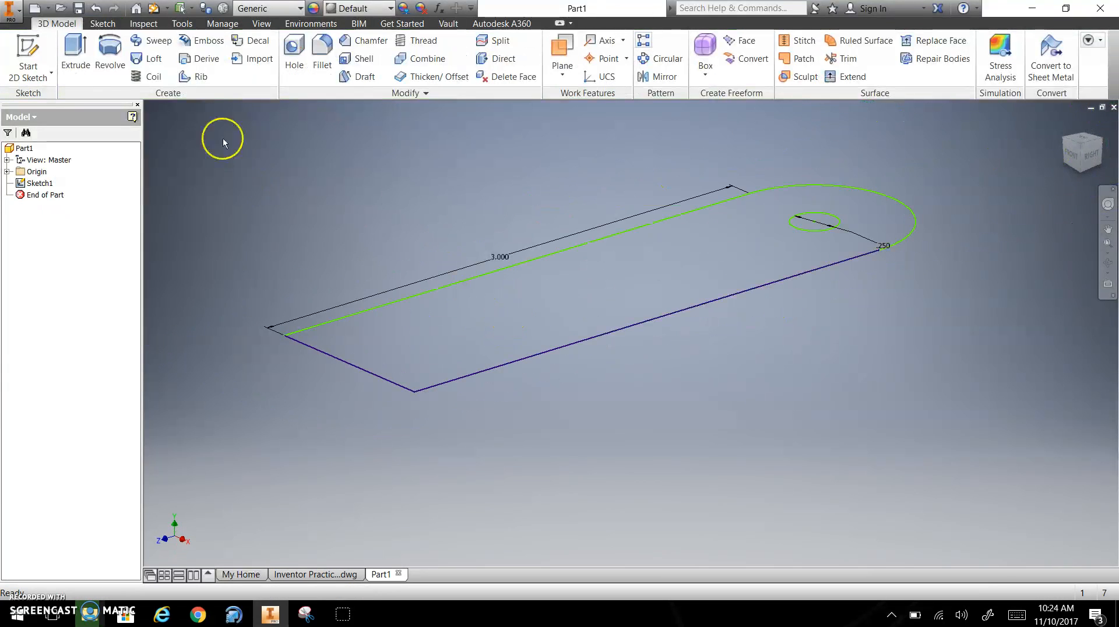
Extrude the rounded outline around the small circle by 0.75 in, leaving the circle as a hole
left_click(76, 55)
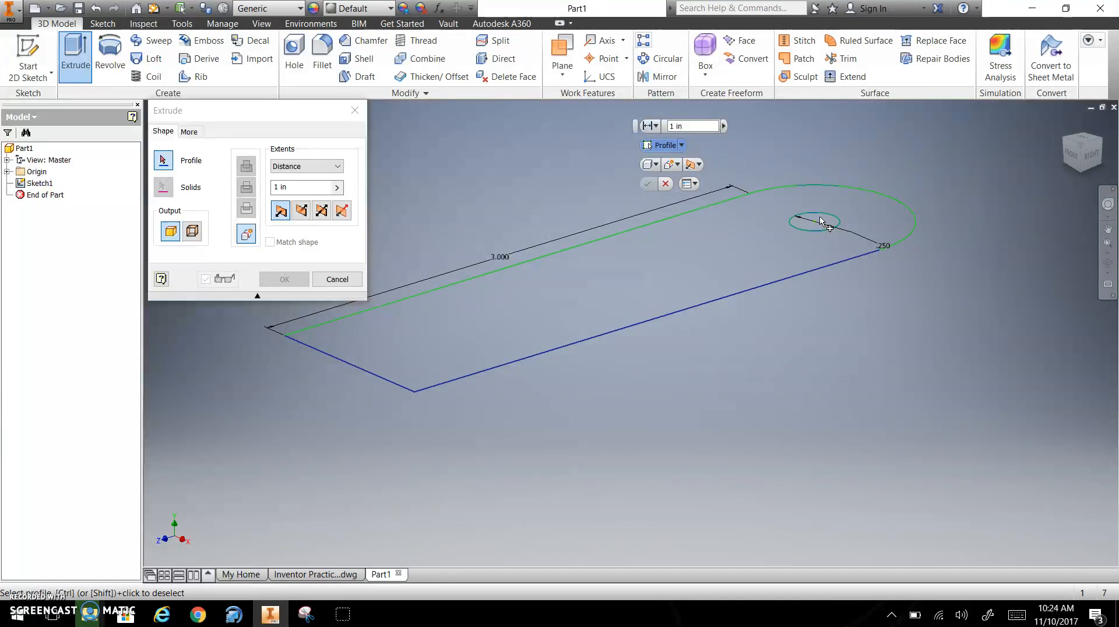
left_click(655, 281)
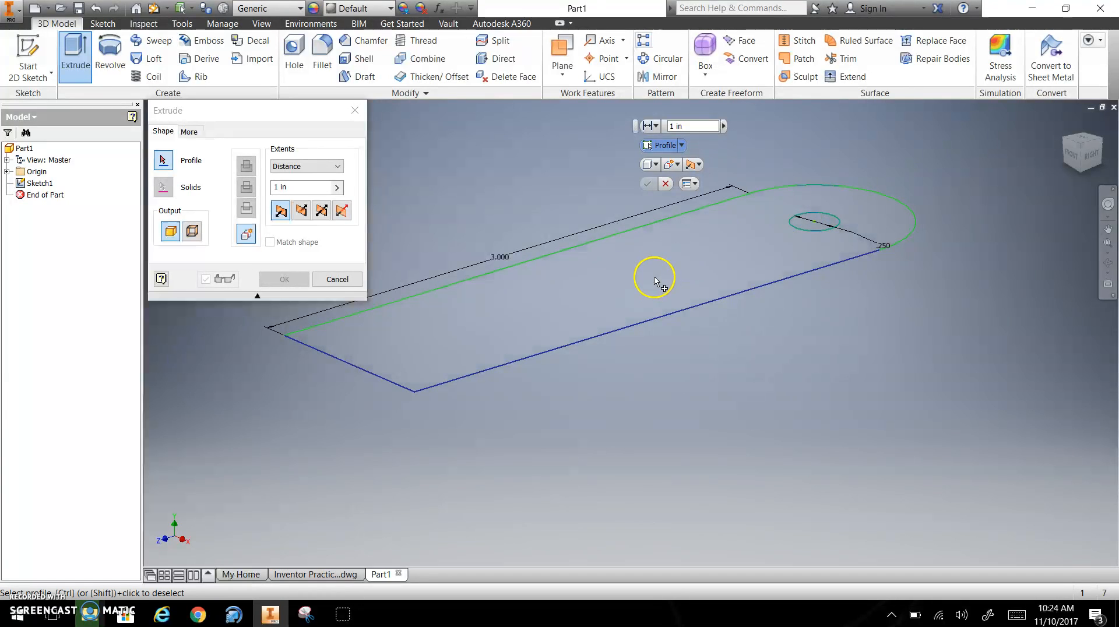
left_click(661, 275)
middle_click_drag(665, 271, 677, 329)
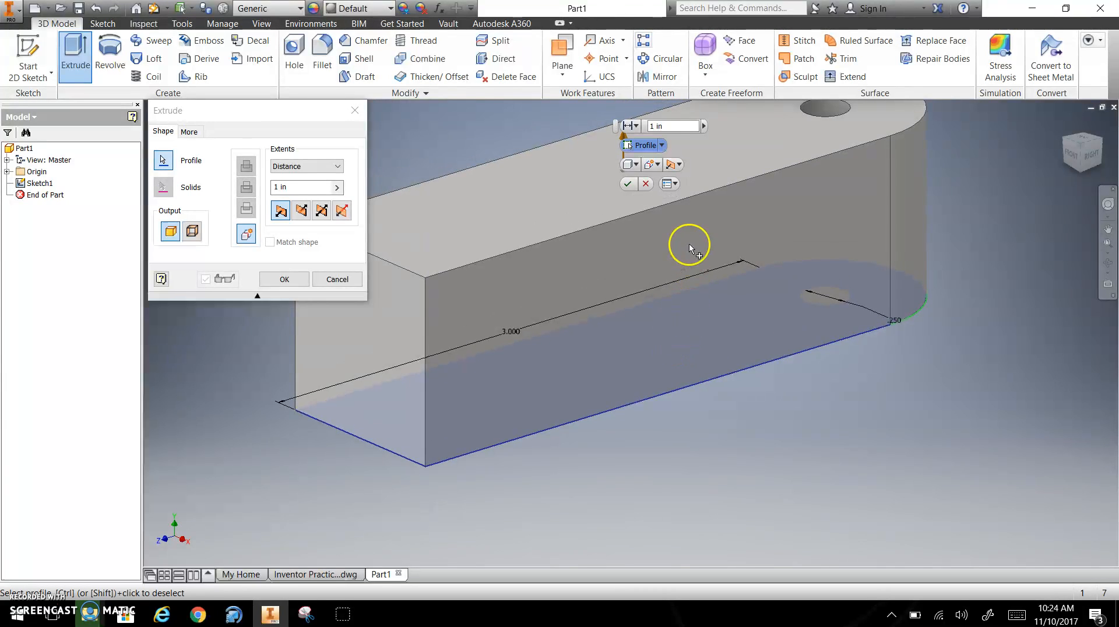
left_click_drag(671, 127, 628, 131)
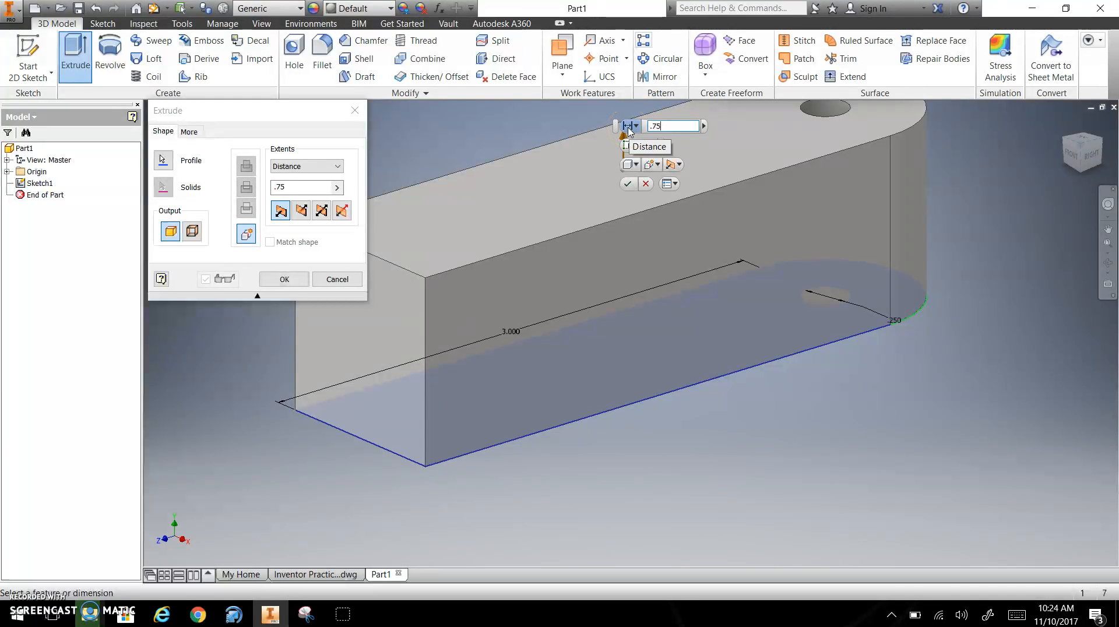
type(".75")
key("Return")
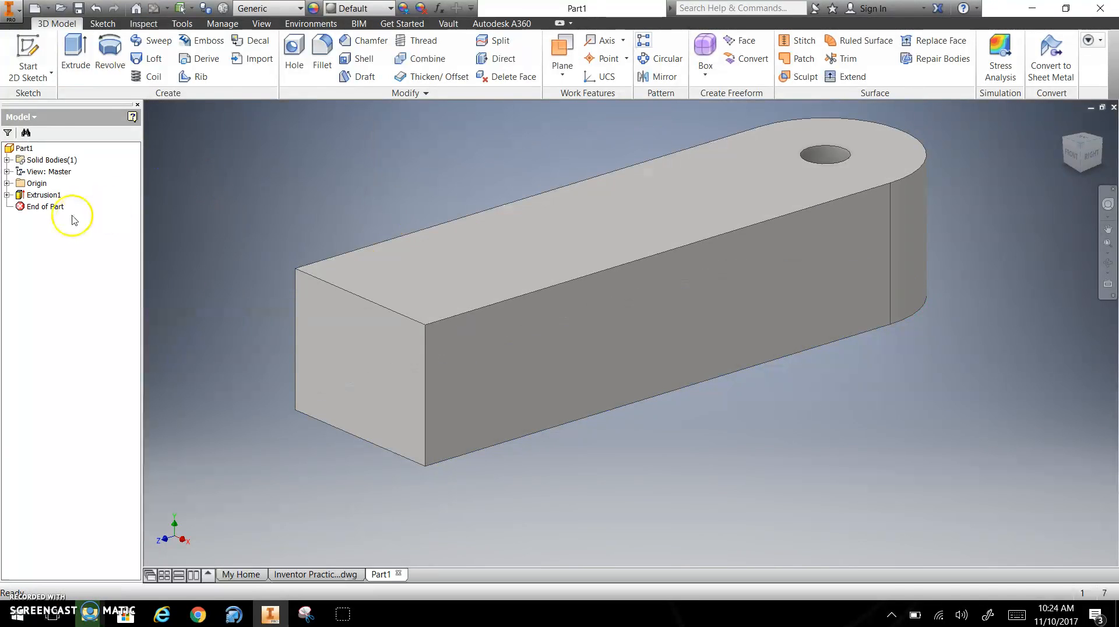
Reopen the extrusion for editing and accept it with the distance kept at 0.75 in
left_click(46, 194)
right_click(50, 195)
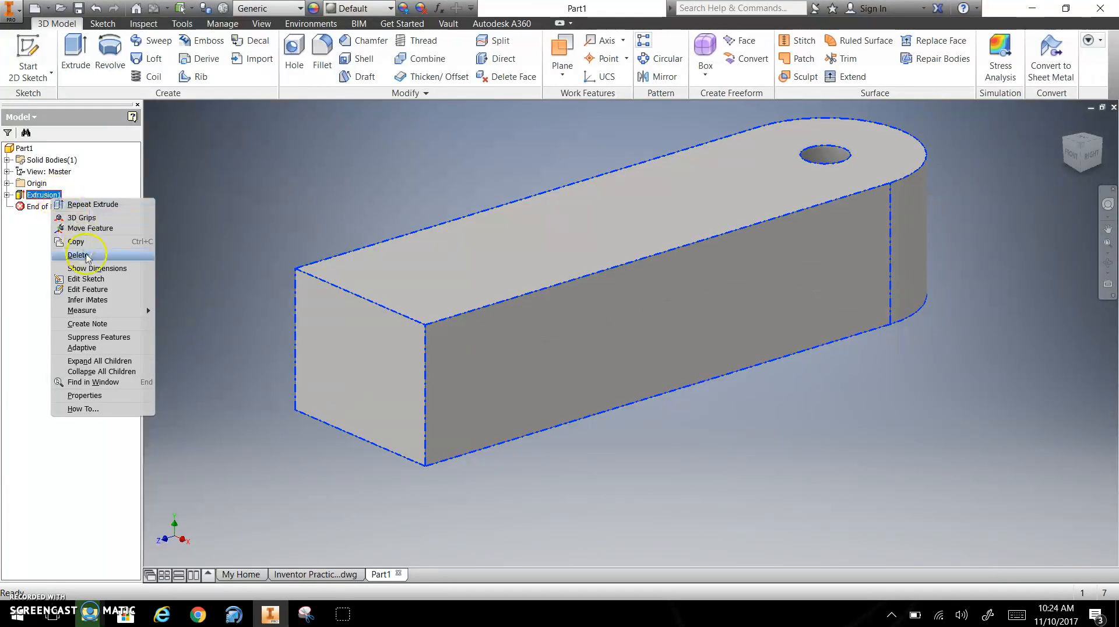
left_click(88, 290)
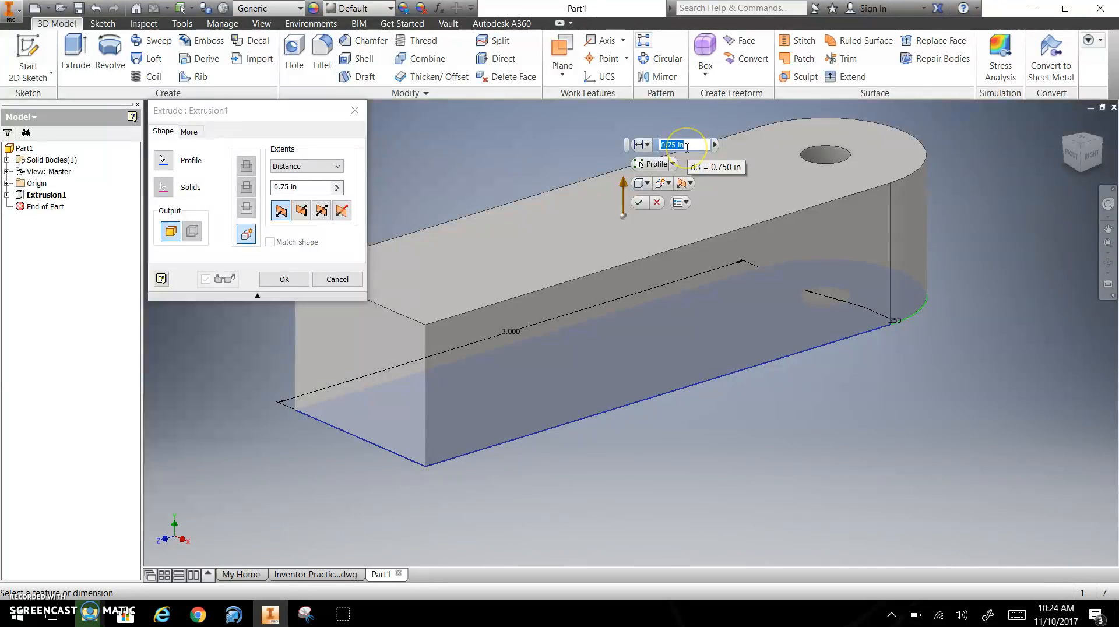
key("Return")
Start a sketch on the flat end face and draw a rectangle down from its upper edge, beginning about 0.17 in from the left edge
middle_click_drag(622, 347, 512, 299, "shift")
left_click(27, 58)
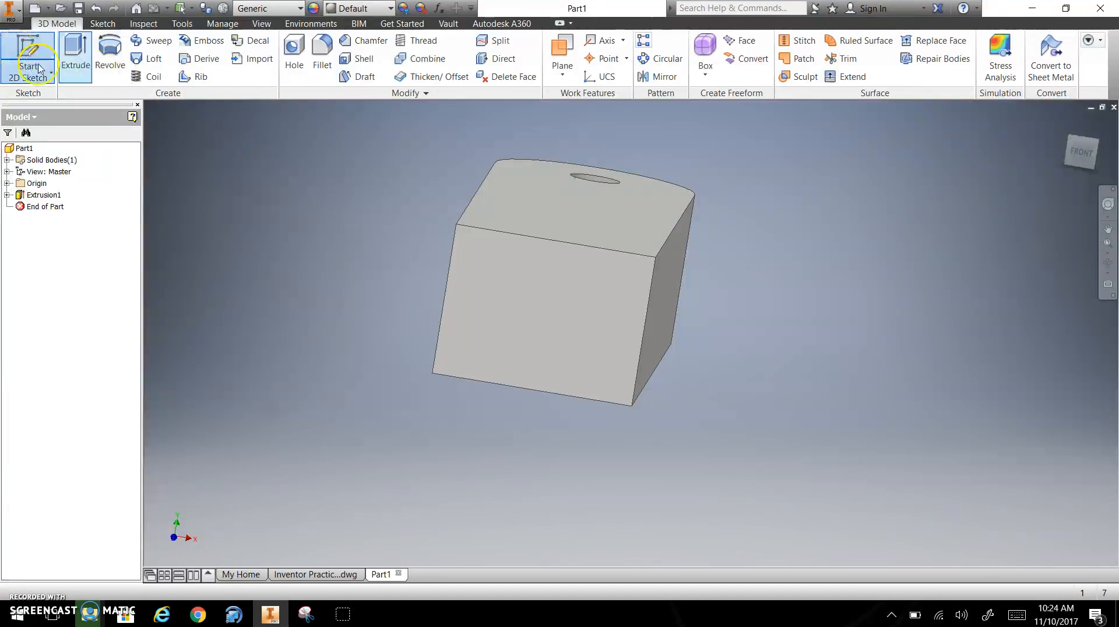
left_click(520, 313)
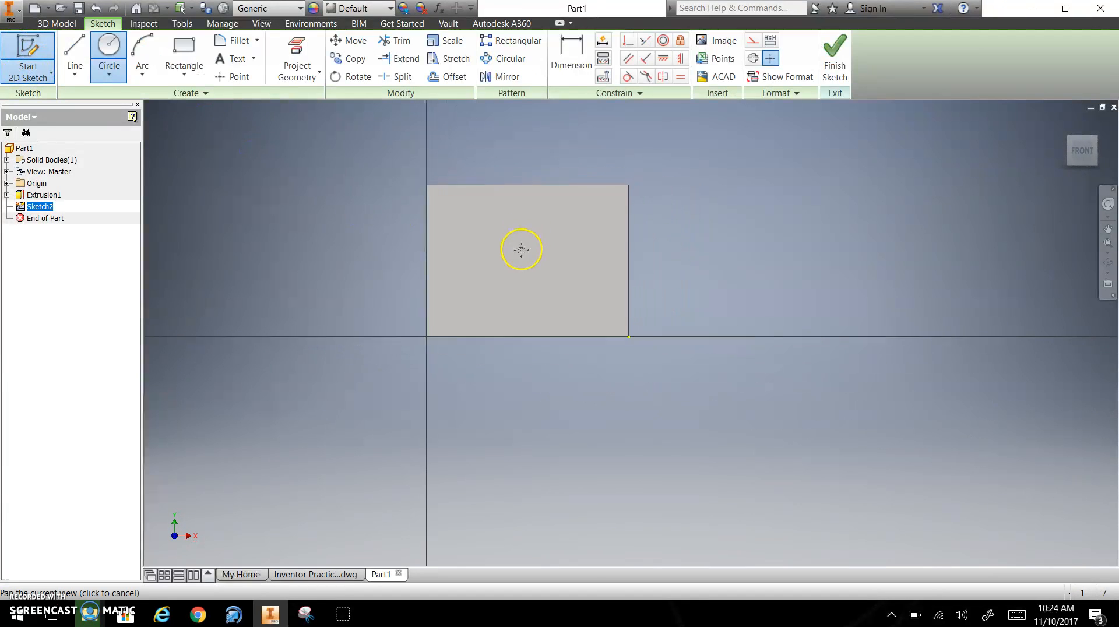
left_click(183, 49)
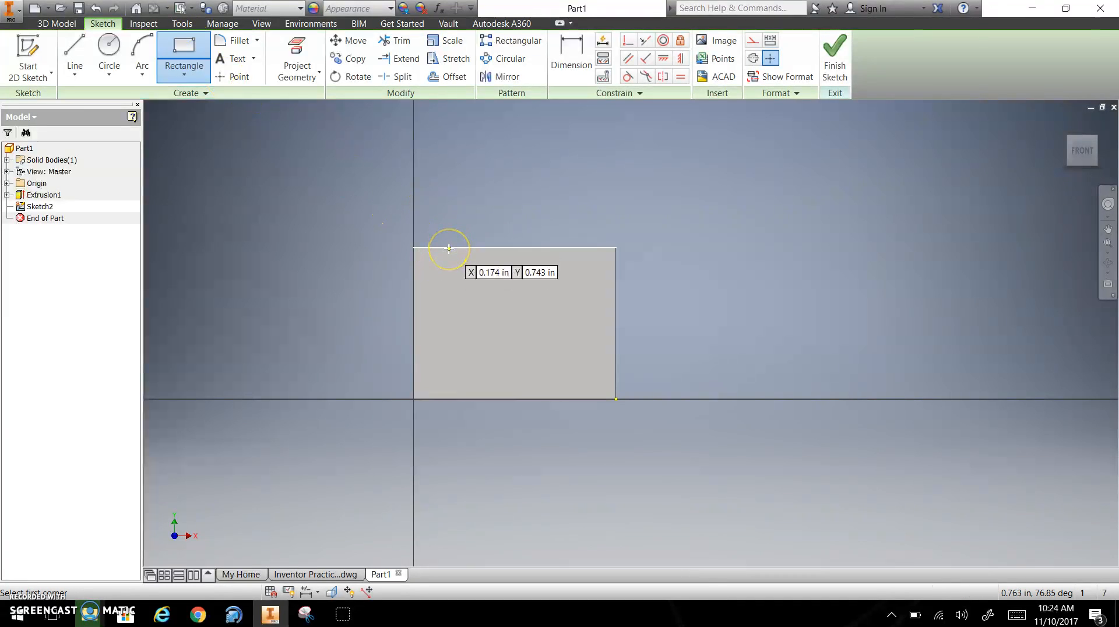
scroll(448, 246, "down", 3)
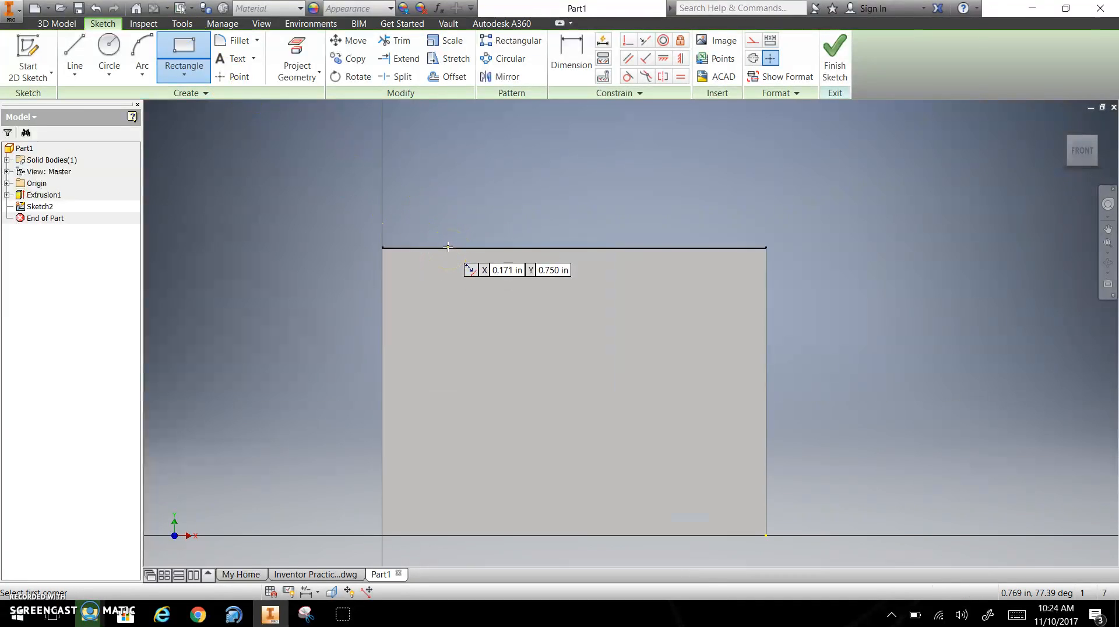
left_click_drag(448, 248, 676, 449)
Dimension the gap between the face's bottom edge and the rectangle's bottom side as 0.13 in
key("d")
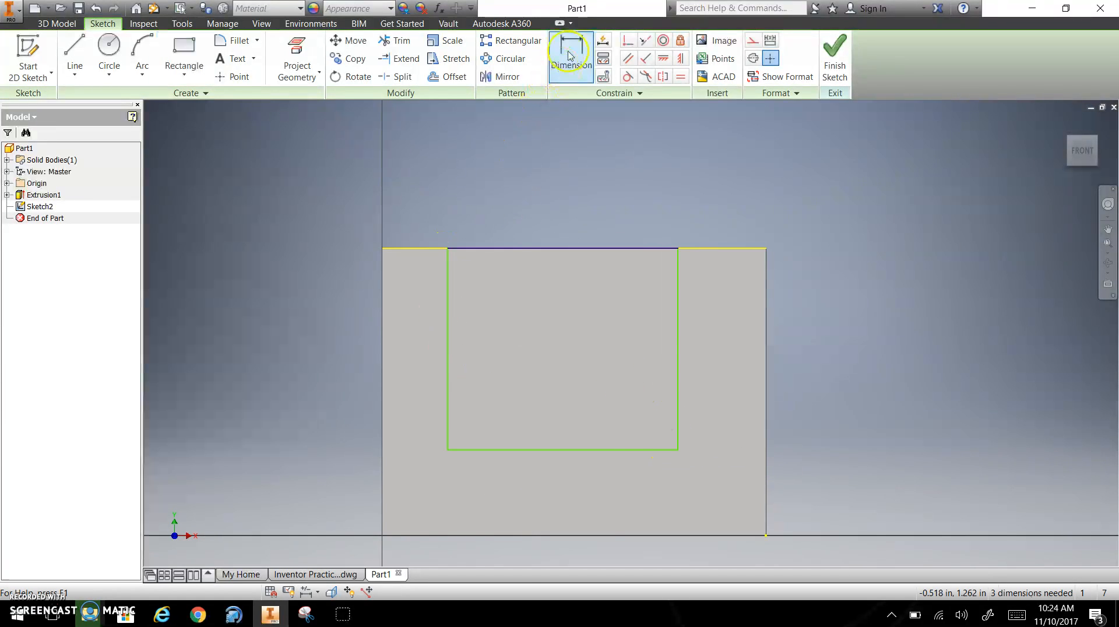
left_click(532, 535)
left_click(539, 449)
left_click(321, 482)
type(".13")
key("Return")
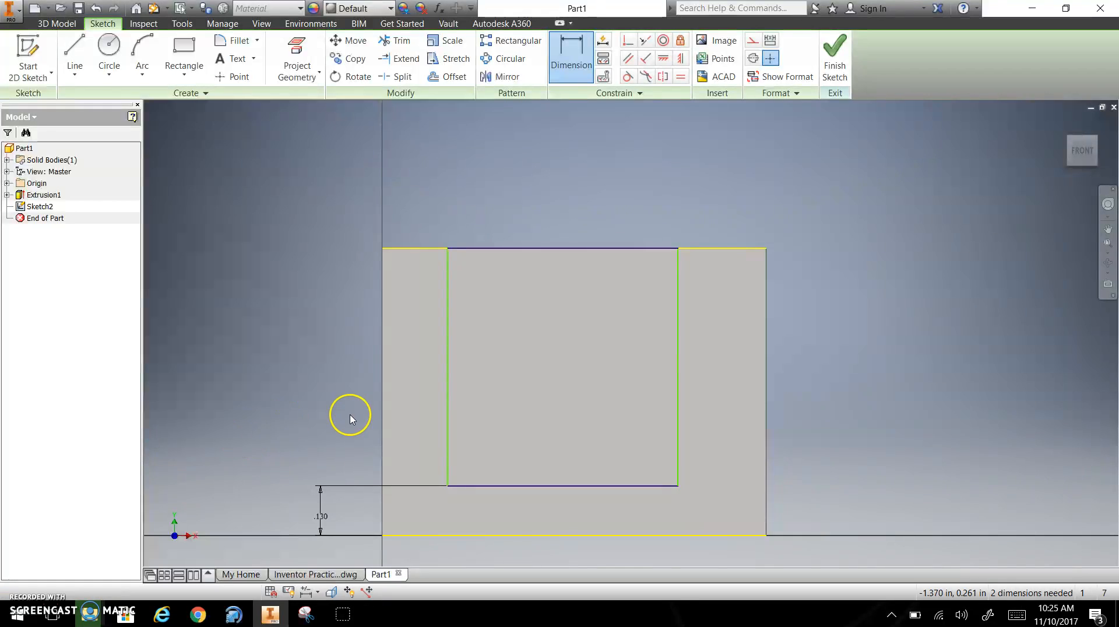
Dimension the gap between the face's left edge and the rectangle's left side as 0.25 in
left_click(383, 406)
left_click(448, 408)
left_click(408, 190)
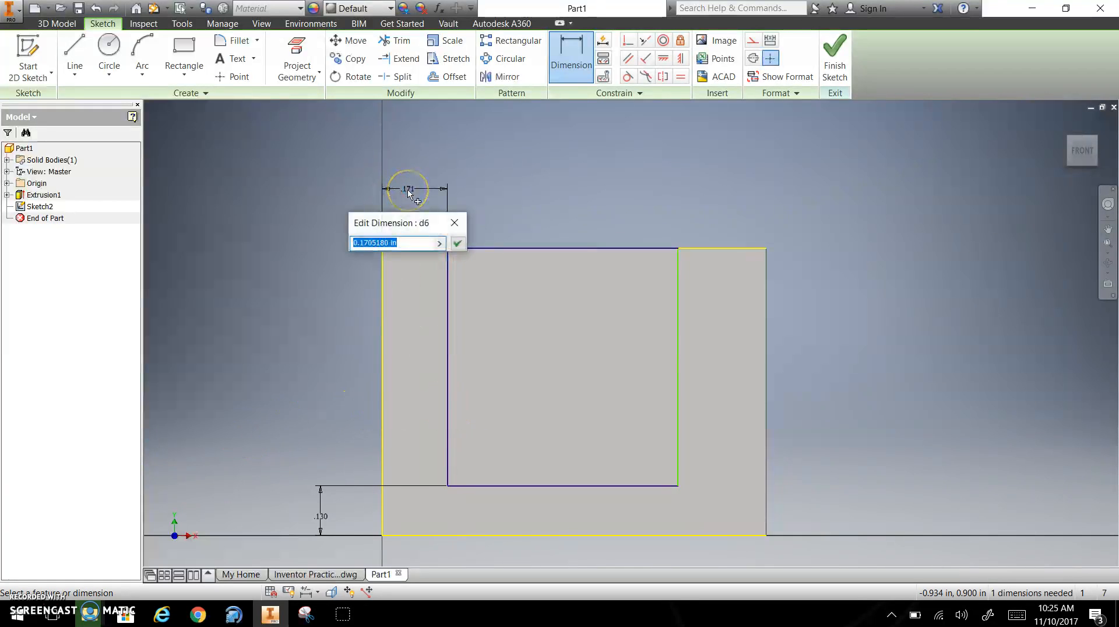
type(".25")
key("Return")
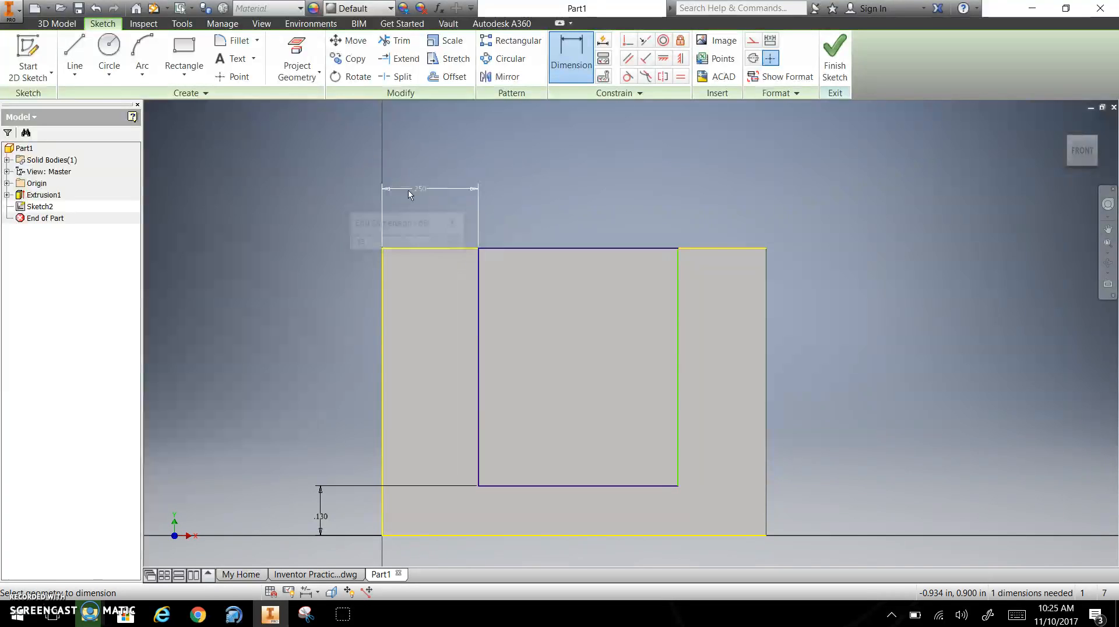
Dimension the gap between the rectangle's right side and the face's right edge as 0.25 in and finish the sketch
left_click(677, 363)
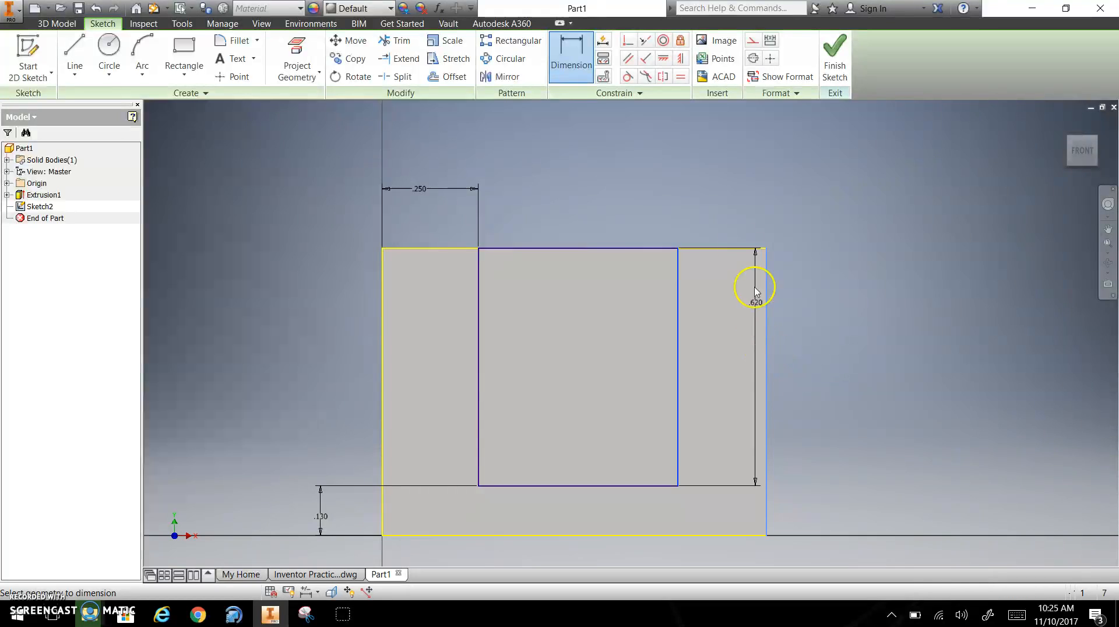
key("Escape")
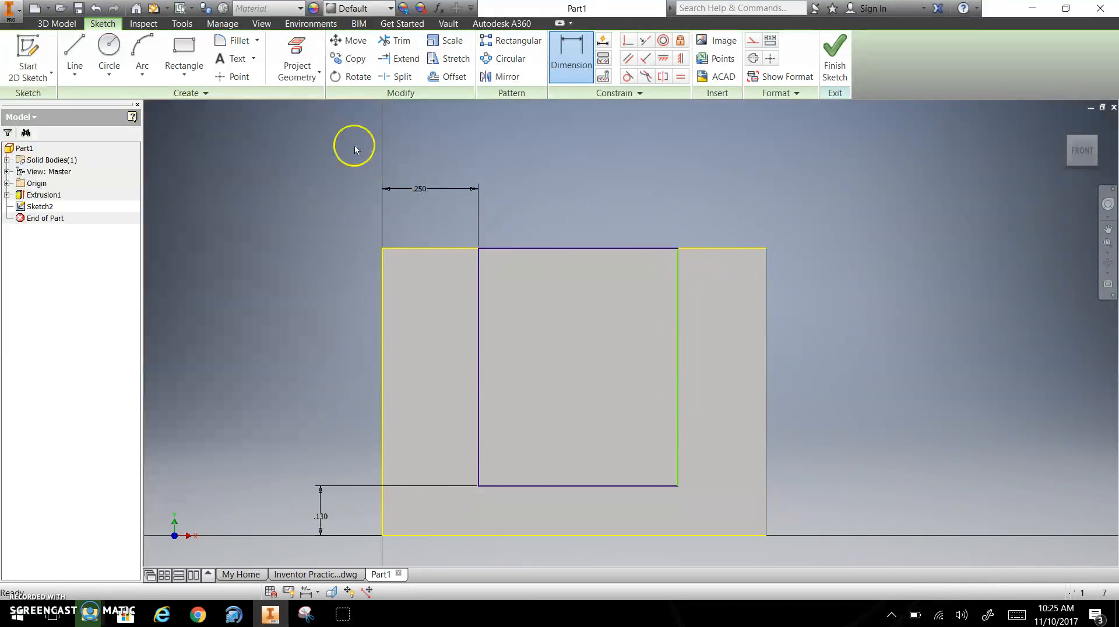
left_click(562, 55)
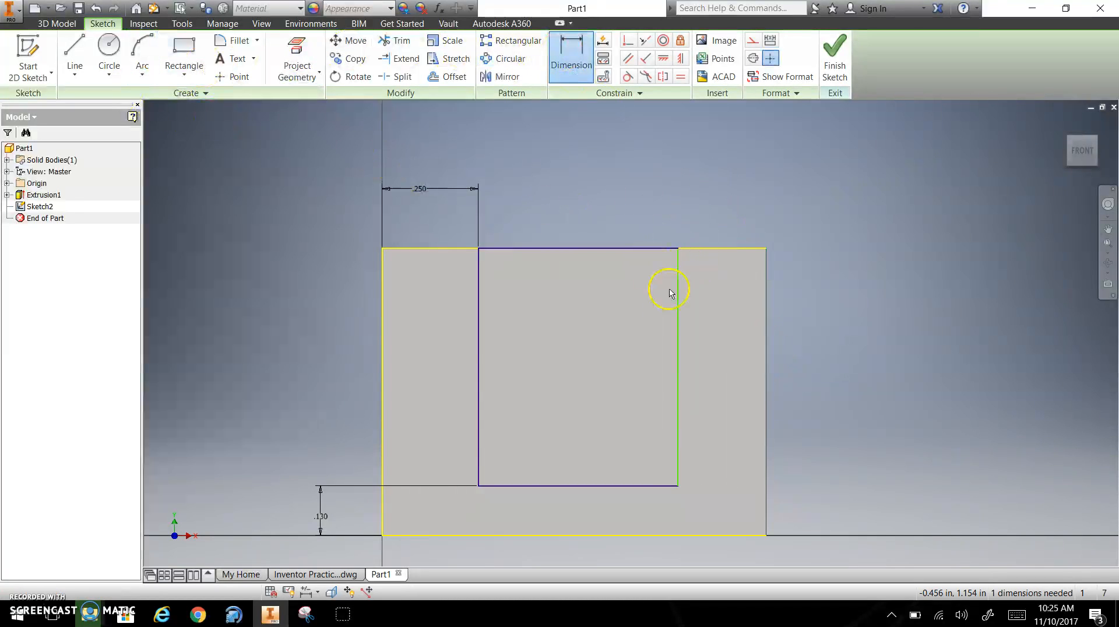
left_click(677, 320)
left_click(765, 325)
left_click(721, 205)
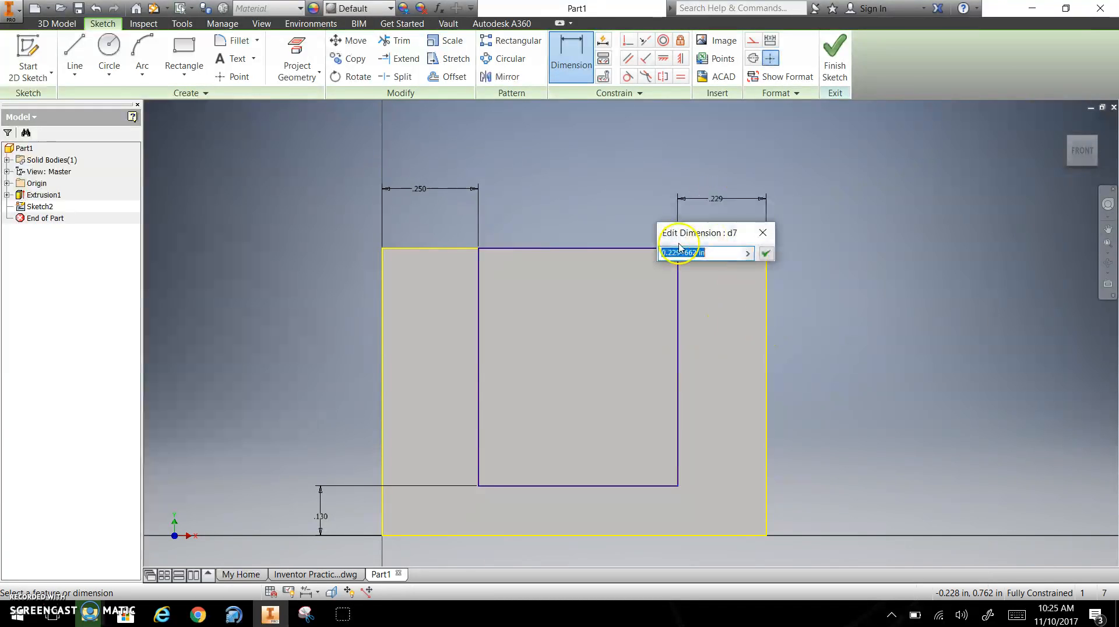
type(".25")
key("Return")
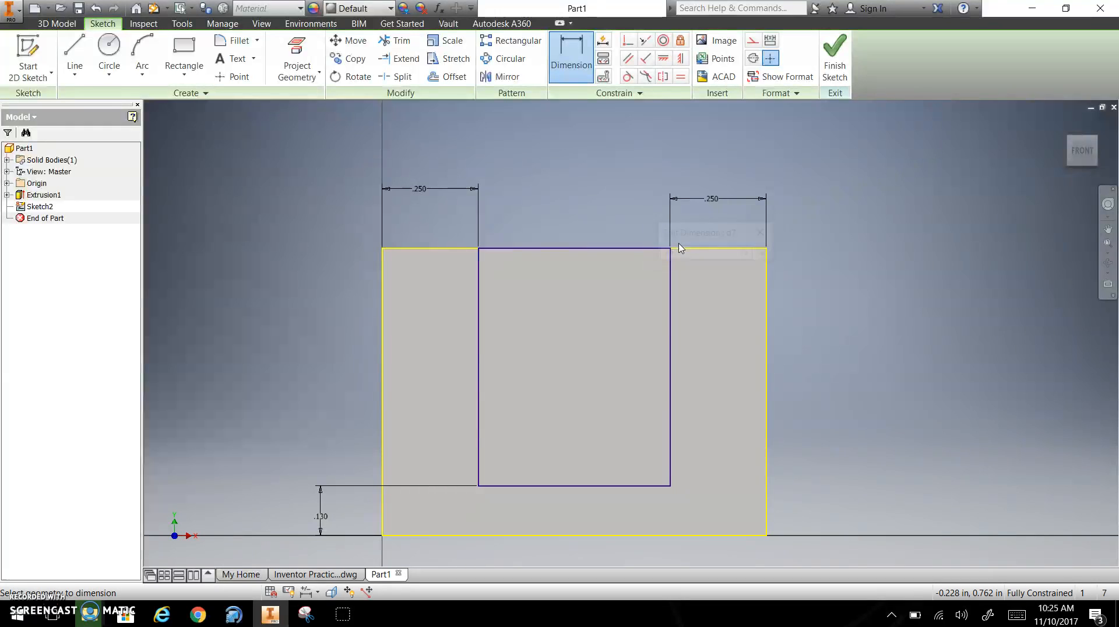
left_click(835, 59)
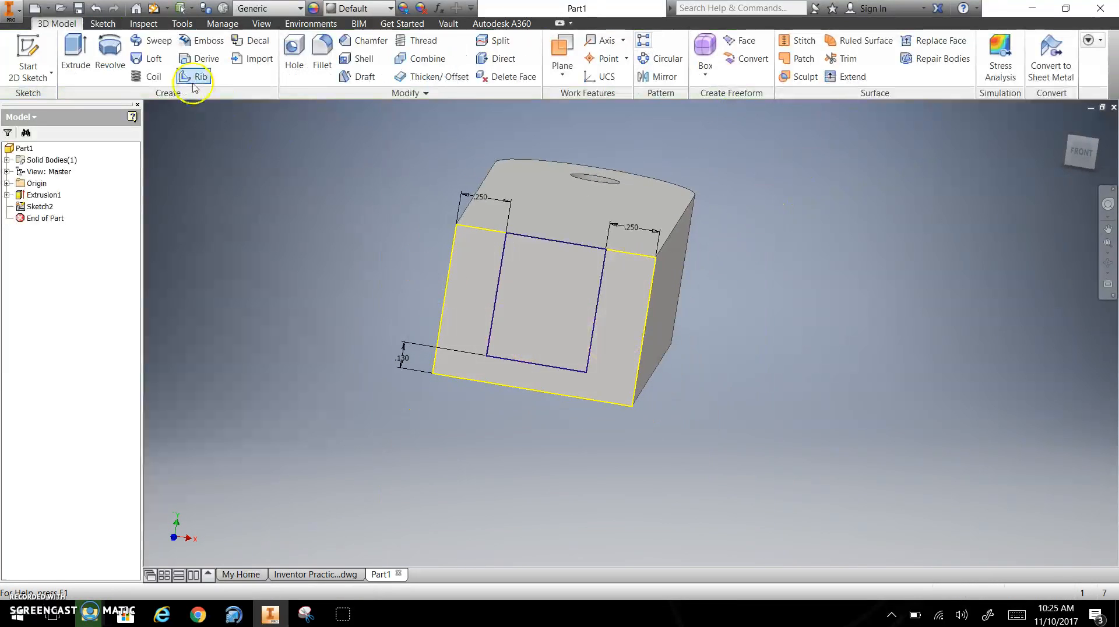
Extrude the rectangle as a 4.5 in cut running through the full length of the block
left_click(76, 55)
left_click(572, 318)
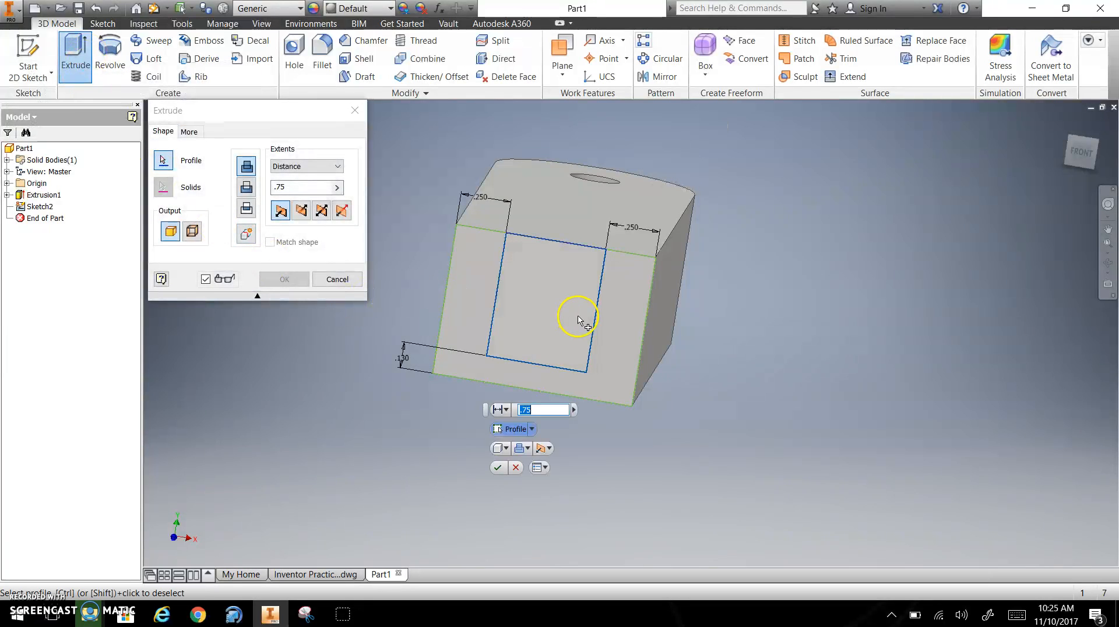
left_click(522, 448)
left_click(538, 480)
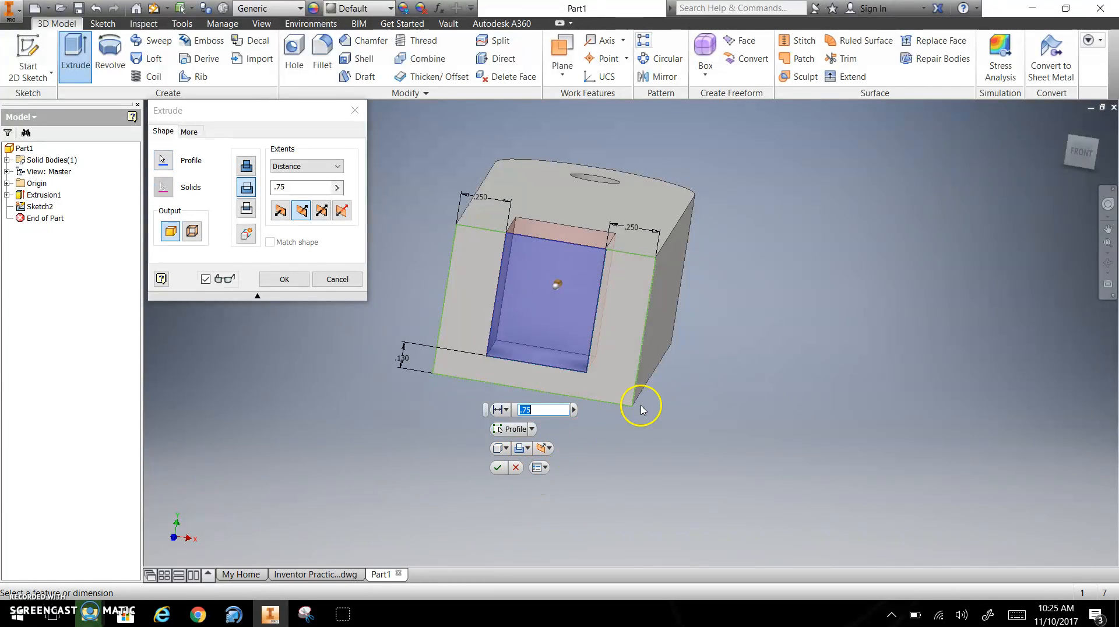
middle_click_drag(686, 408, 632, 389, "shift")
middle_click_drag(647, 321, 590, 434)
left_click_drag(510, 390, 692, 239)
left_click(777, 263)
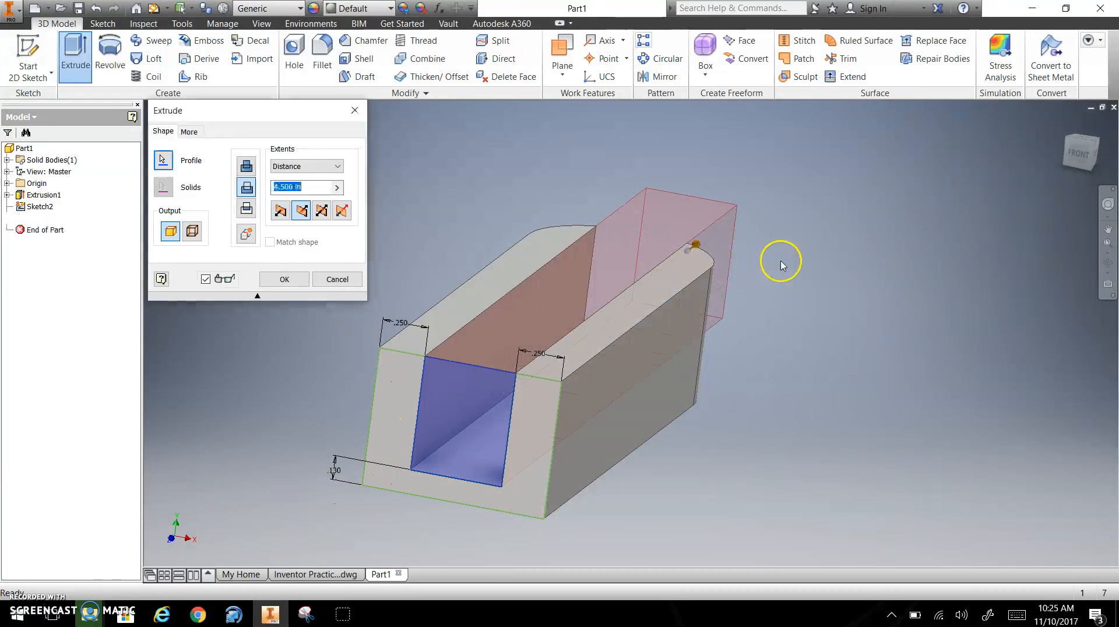
Sketch a rectangle about 1.41 in by 0.46 in on the block's long side face, from its top edge out past the rounded end
middle_click_drag(669, 361, 417, 332, "shift")
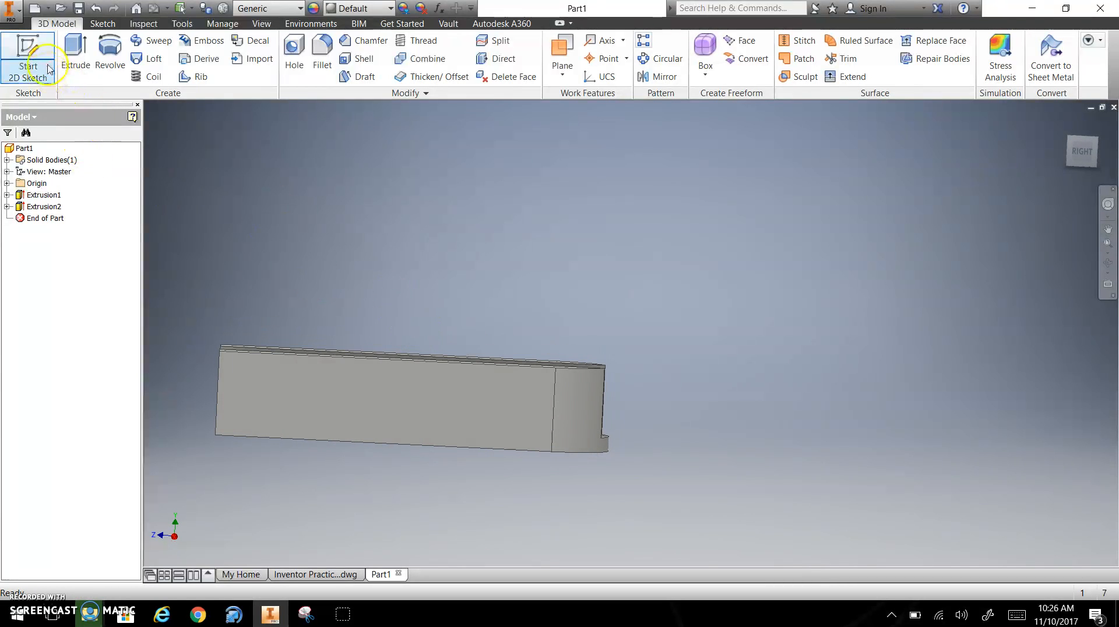
left_click(21, 51)
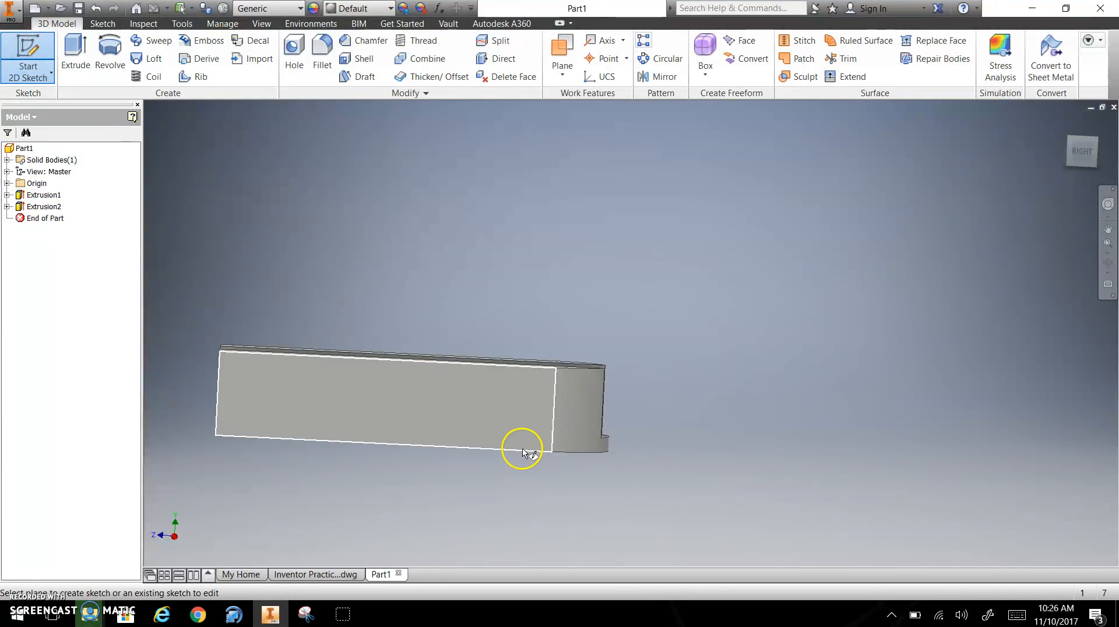
left_click(526, 429)
mouse_move(614, 412)
middle_mouse_down()
mouse_move(864, 373)
mouse_move(561, 443)
mouse_move(538, 397)
middle_mouse_up()
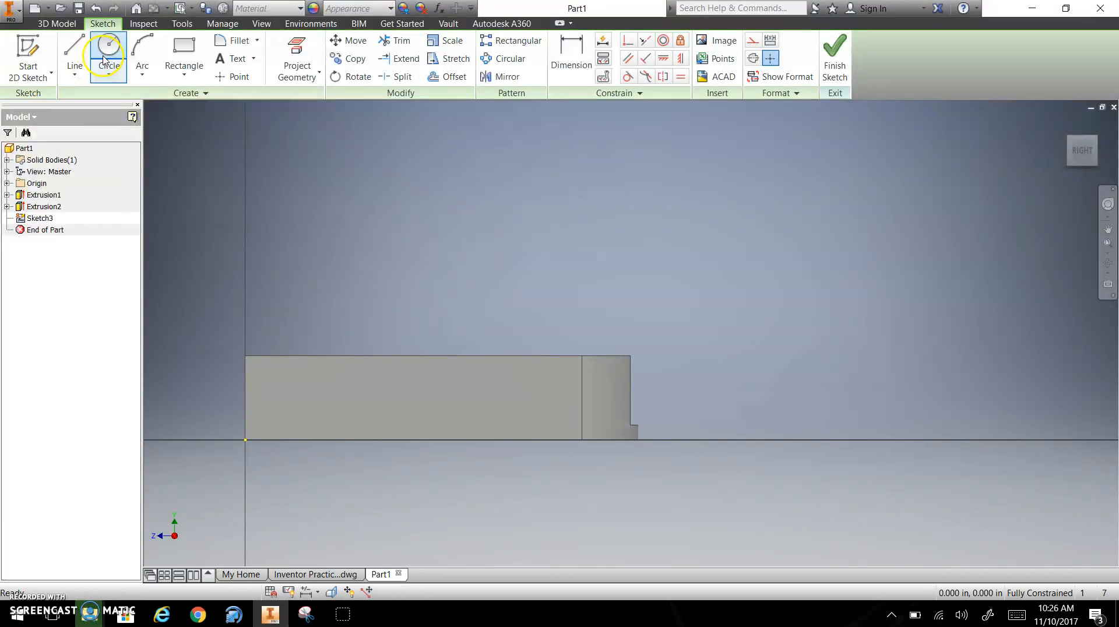
left_click(184, 47)
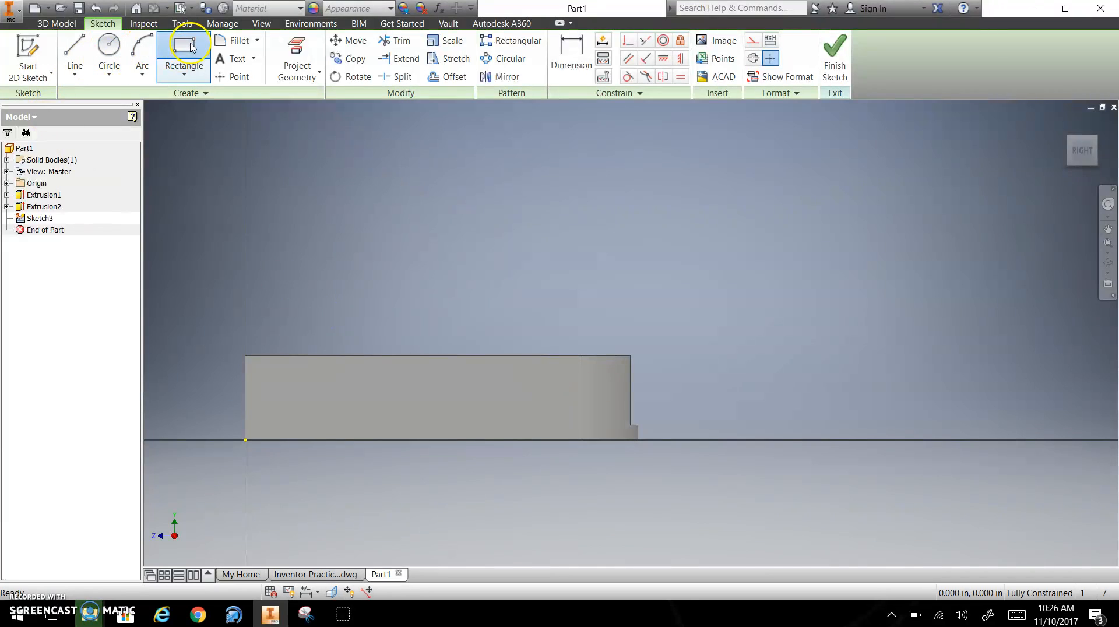
left_click(545, 356)
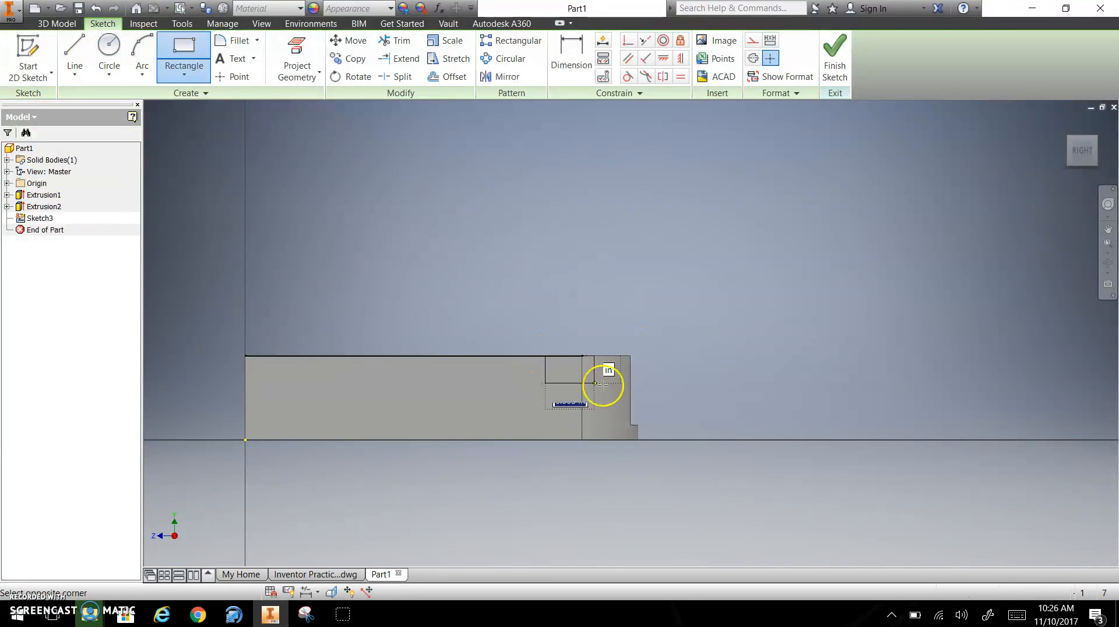
left_click(703, 407)
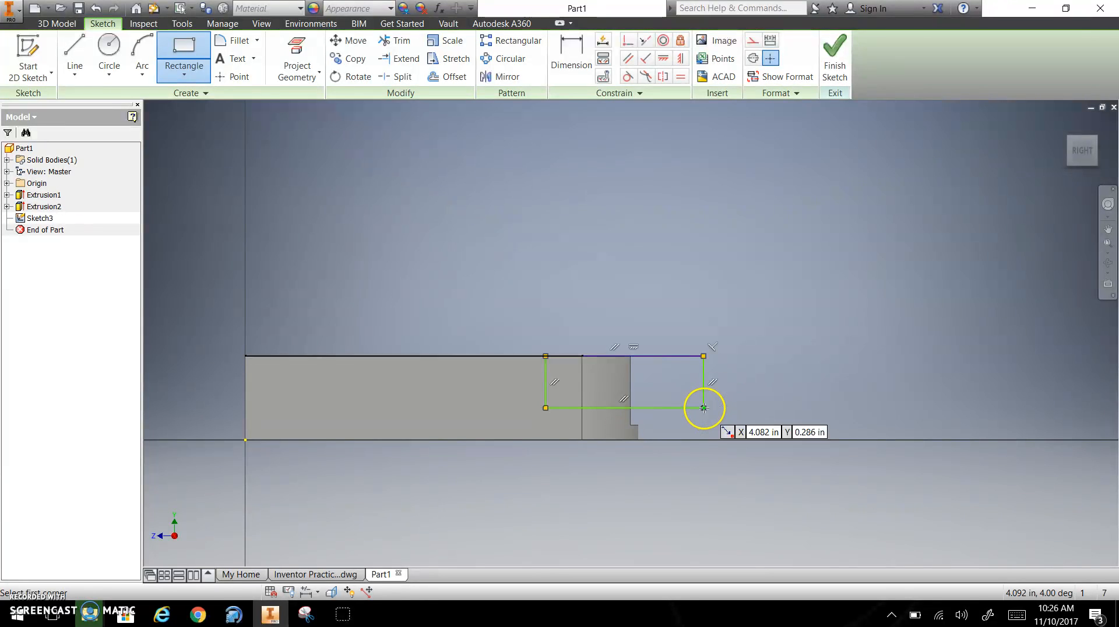
Dimension the distance from the block's flat end to the rectangle's nearest vertical side as 2.5 in
left_click(571, 58)
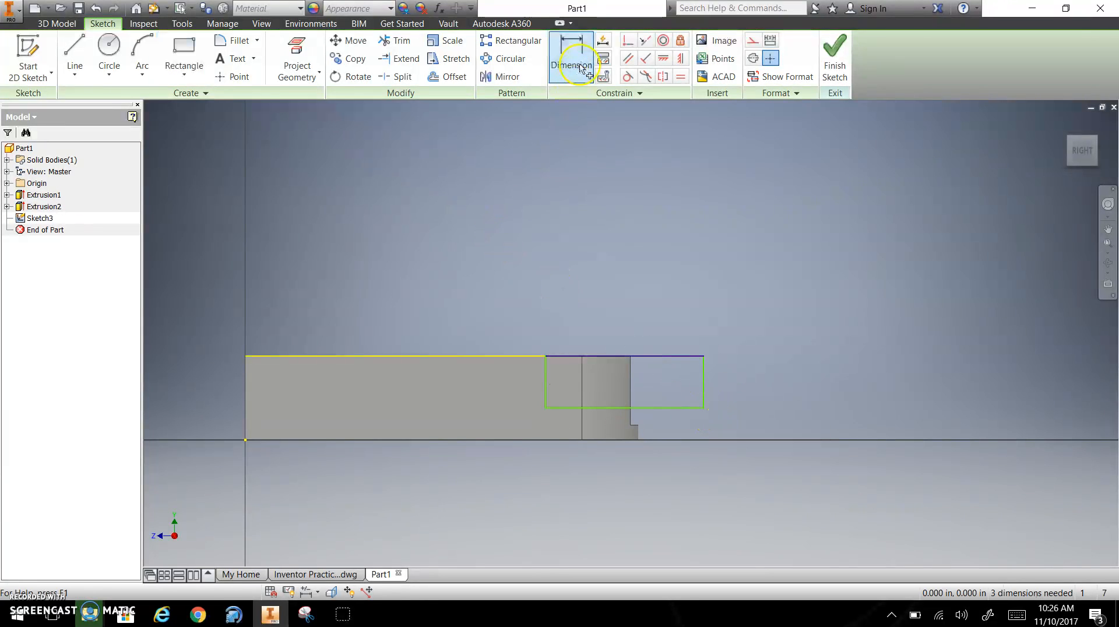
left_click(244, 380)
left_click(546, 392)
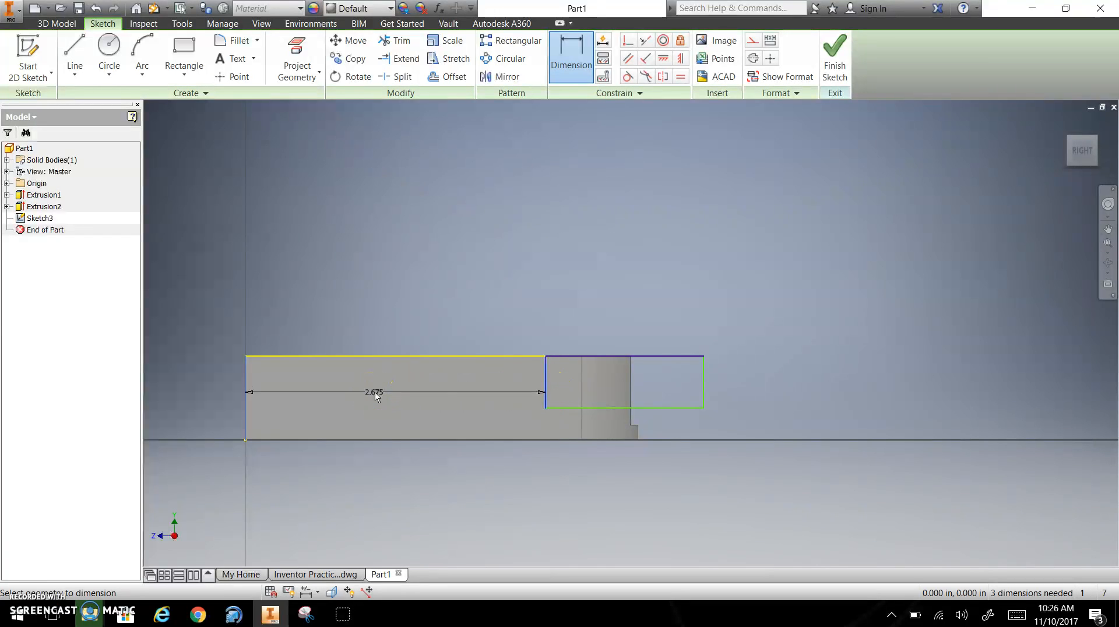
left_click(375, 392)
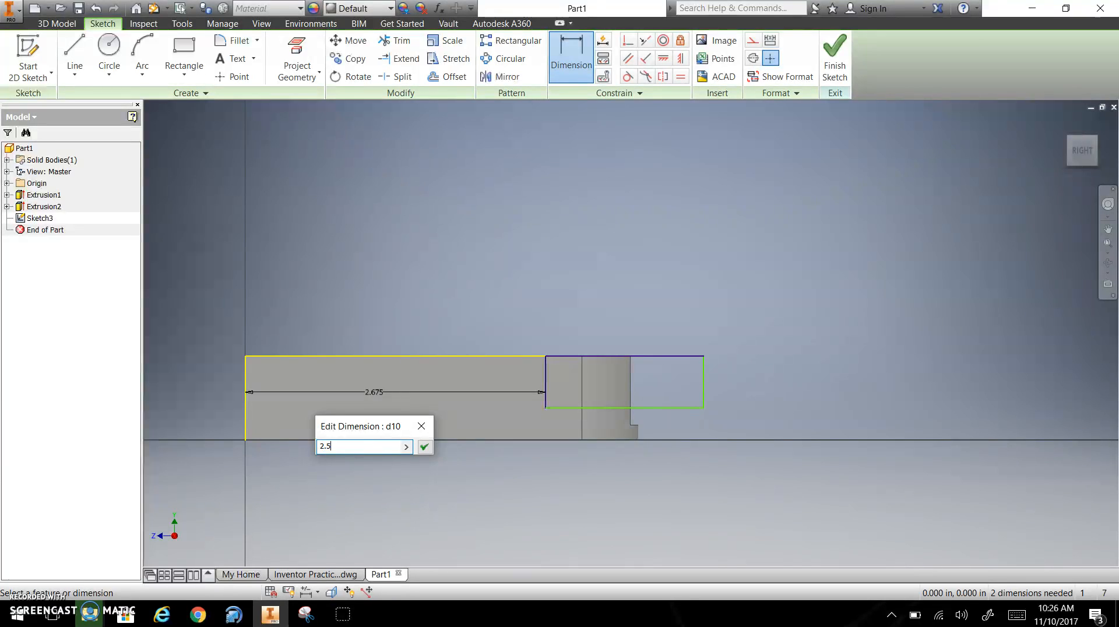
key("Return")
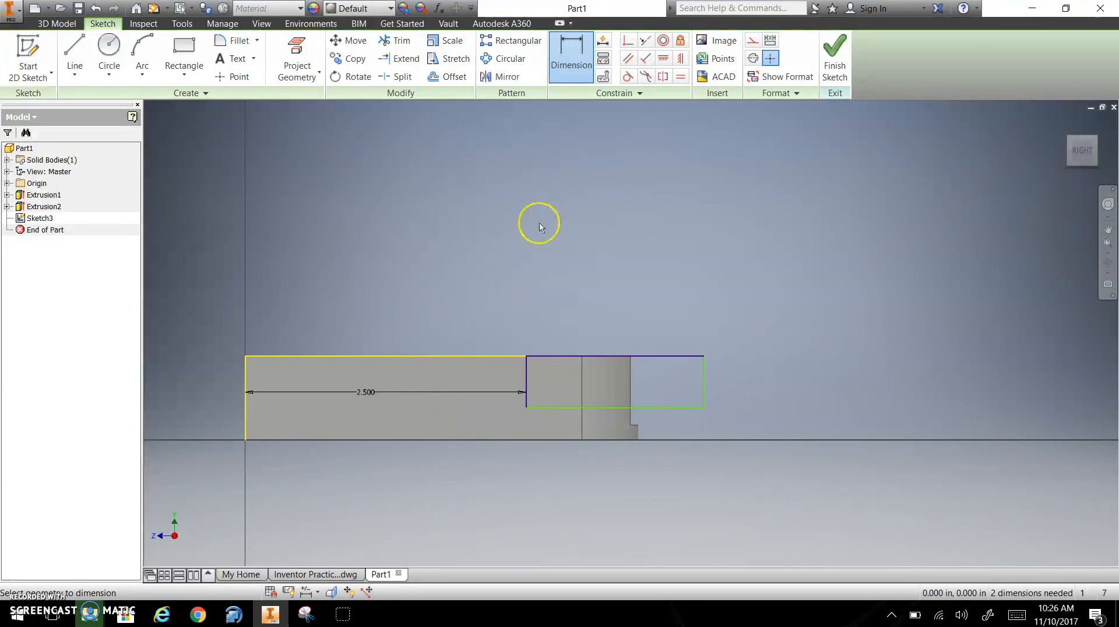
Dimension the rectangle's bottom side 0.25 in above the block's bottom edge and finish the sketch
left_click(569, 69)
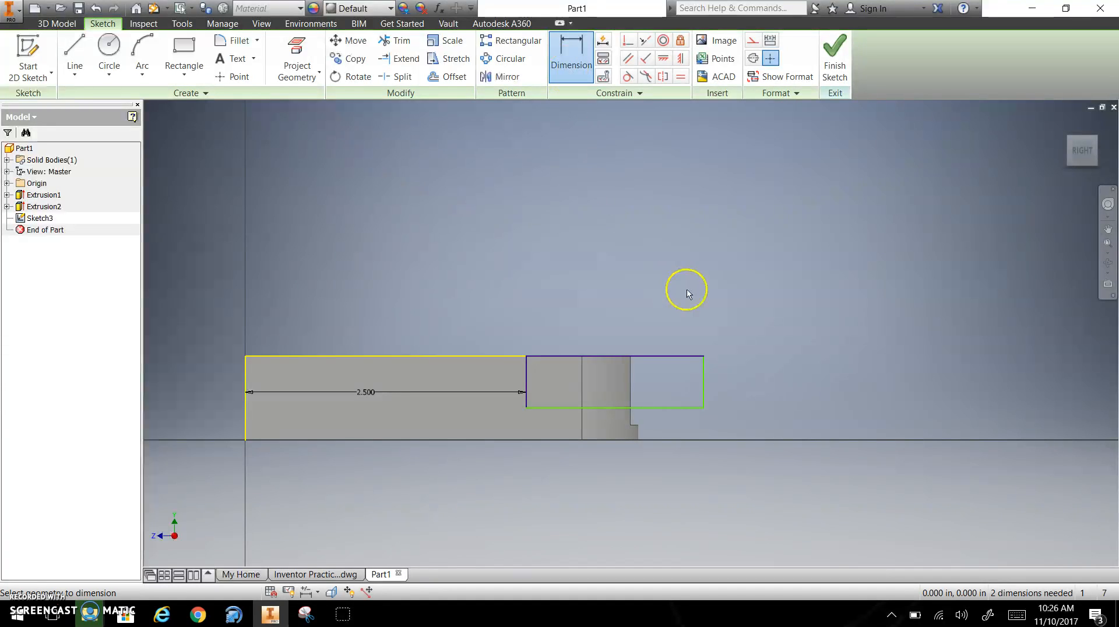
left_click(552, 440)
left_click(555, 408)
left_click(504, 420)
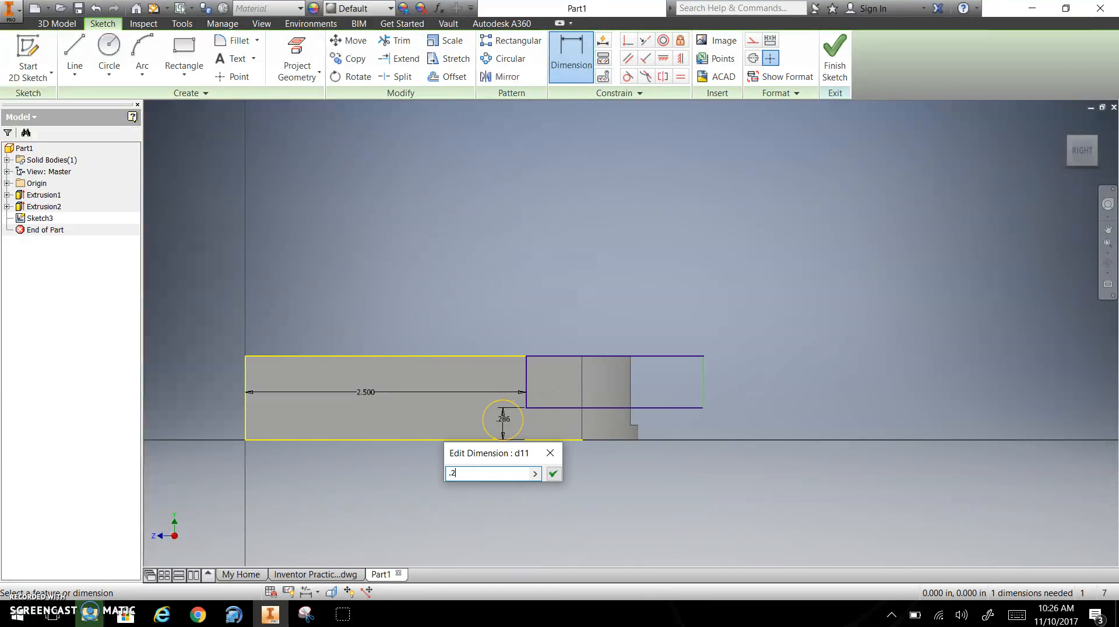
key("Return")
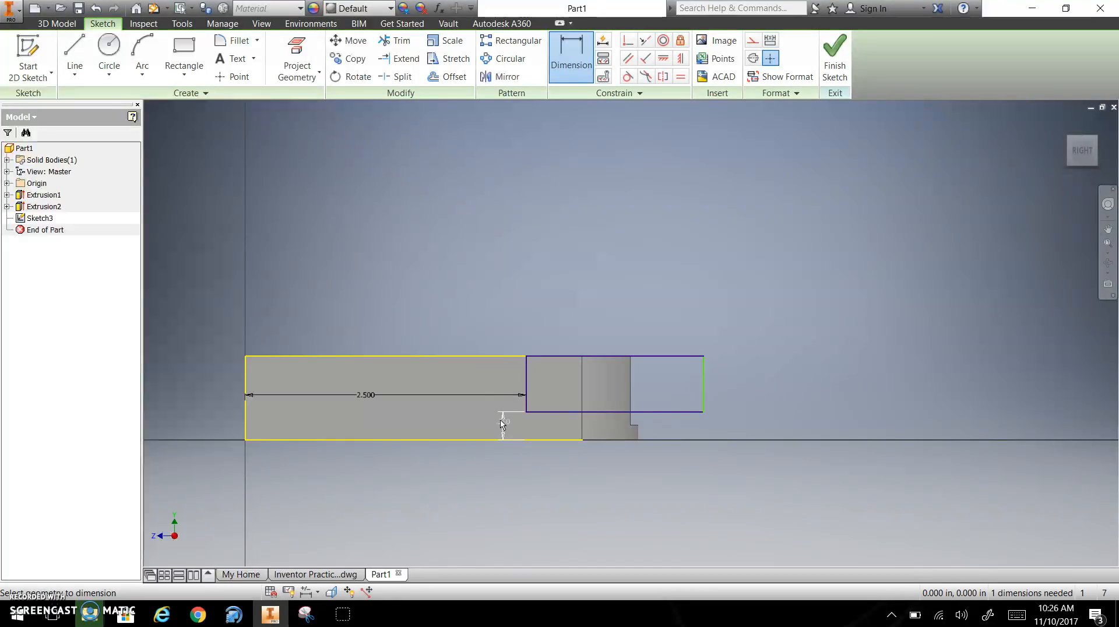
mouse_move(670, 417)
middle_mouse_down("shift")
mouse_move(640, 425)
mouse_move(652, 429)
middle_mouse_up("shift")
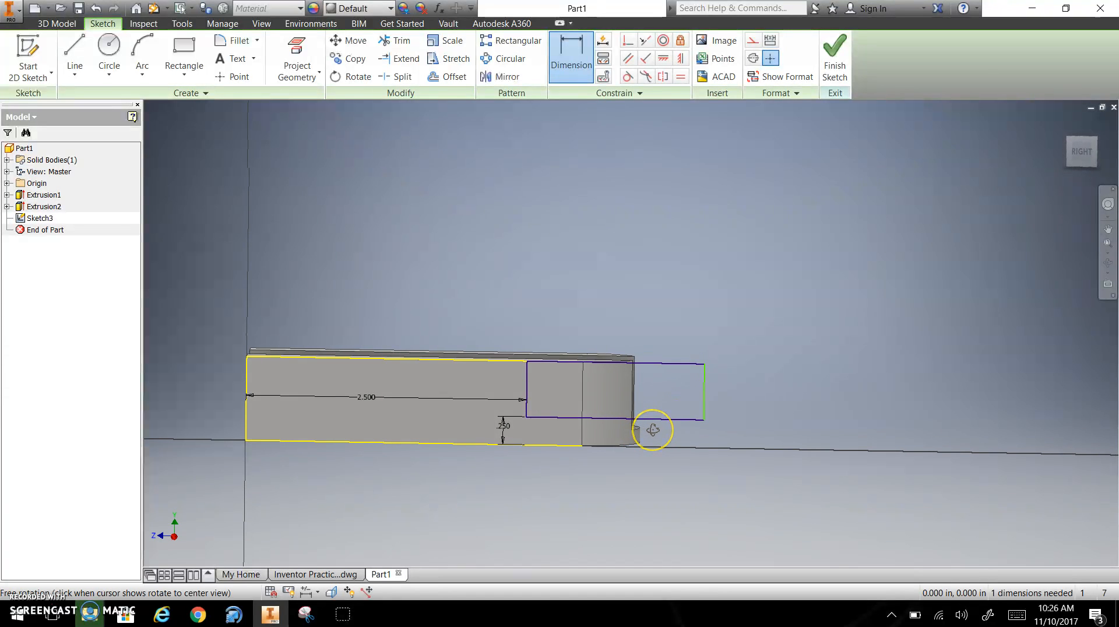
left_click(840, 79)
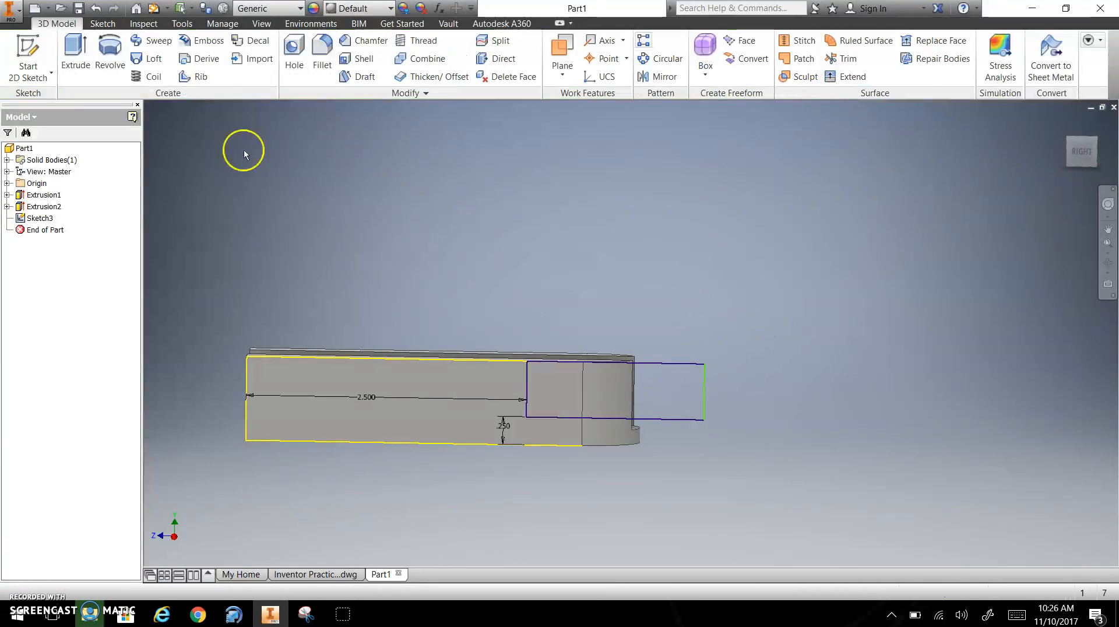
Extrude the side rectangle as a cut across the block's full width, lowering both walls at the rounded end
left_click(75, 53)
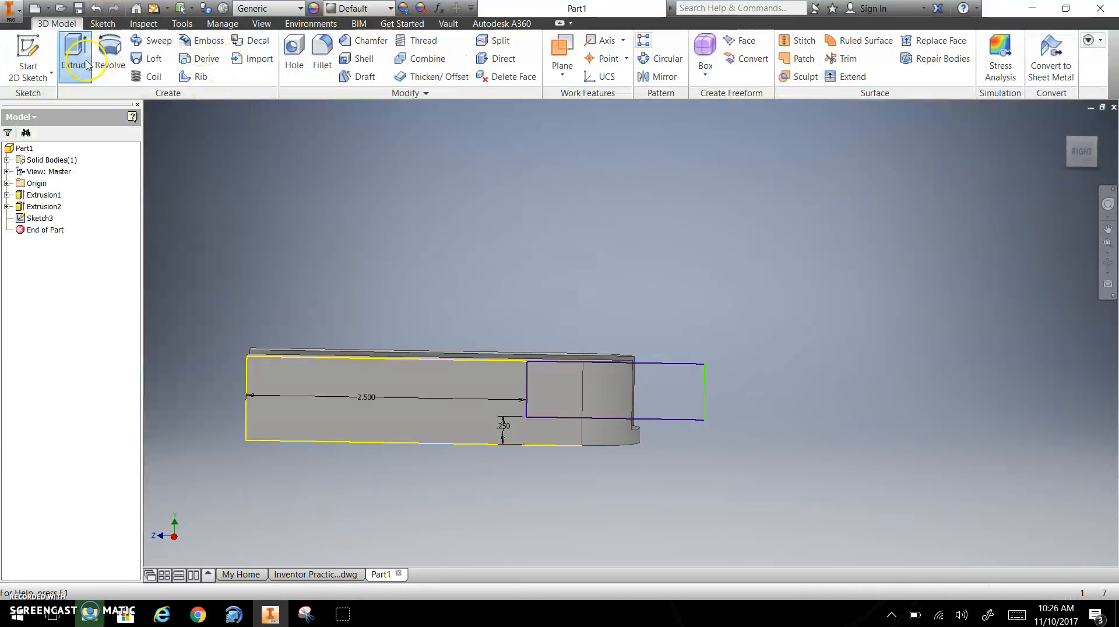
left_click(689, 395)
left_click(604, 536)
left_click(599, 569)
middle_click_drag(698, 424, 634, 442, "shift")
left_click_drag(848, 228, 735, 333)
left_click(784, 342)
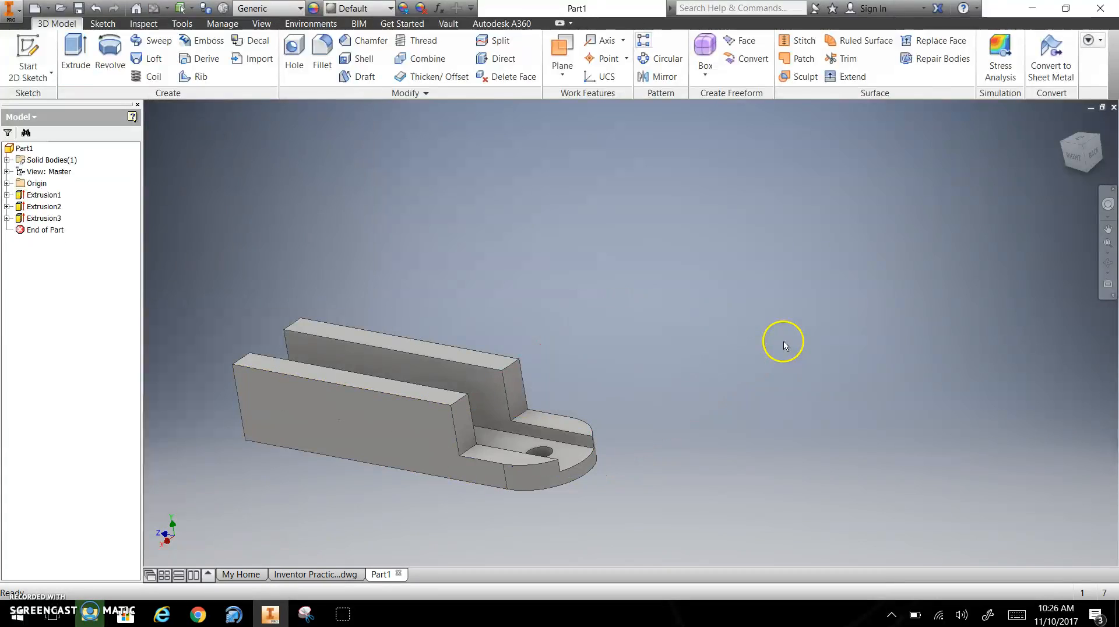
right_click(35, 220)
left_click(57, 273)
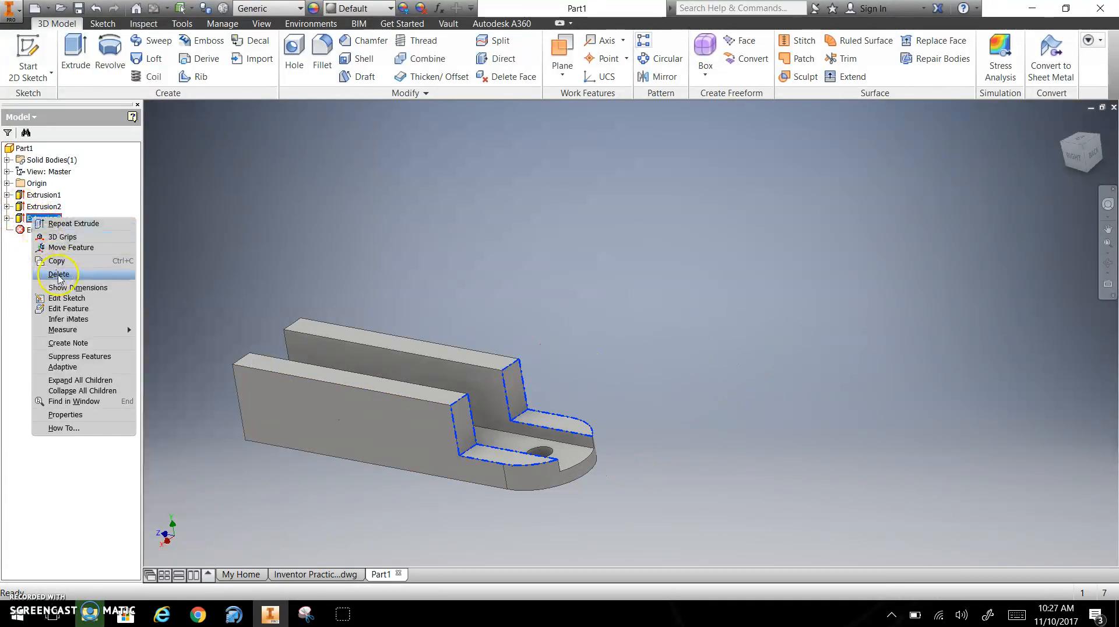
key("Escape")
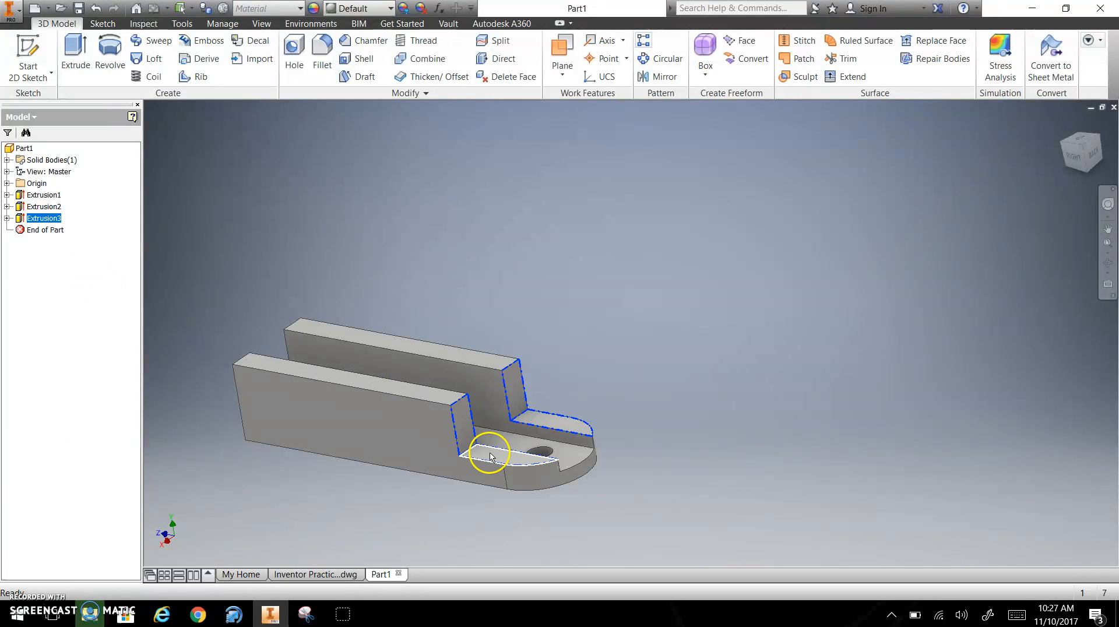
middle_click_drag(488, 454, 535, 444, "shift")
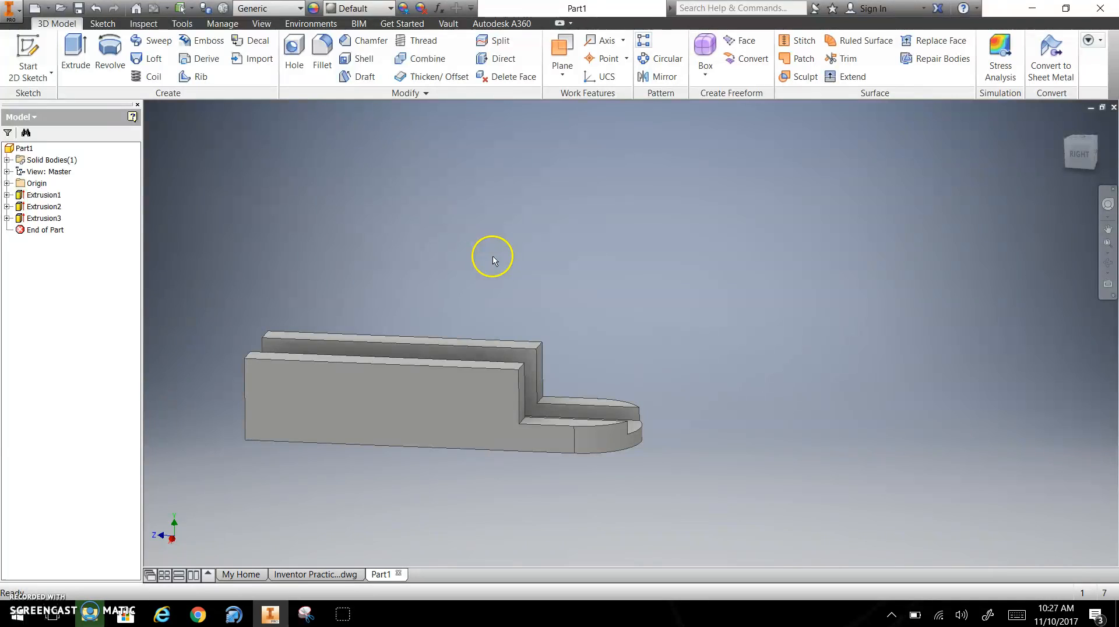
middle_click_drag(488, 269, 488, 287, "shift")
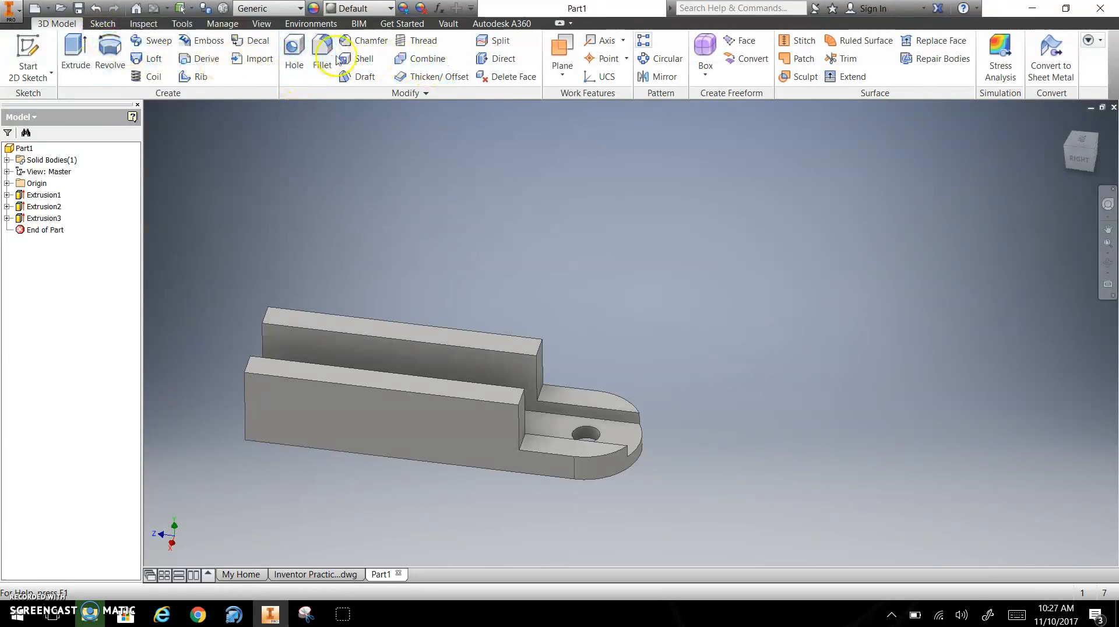
Chamfer the outer top edges of both channel walls by 0.125 in
left_click(364, 40)
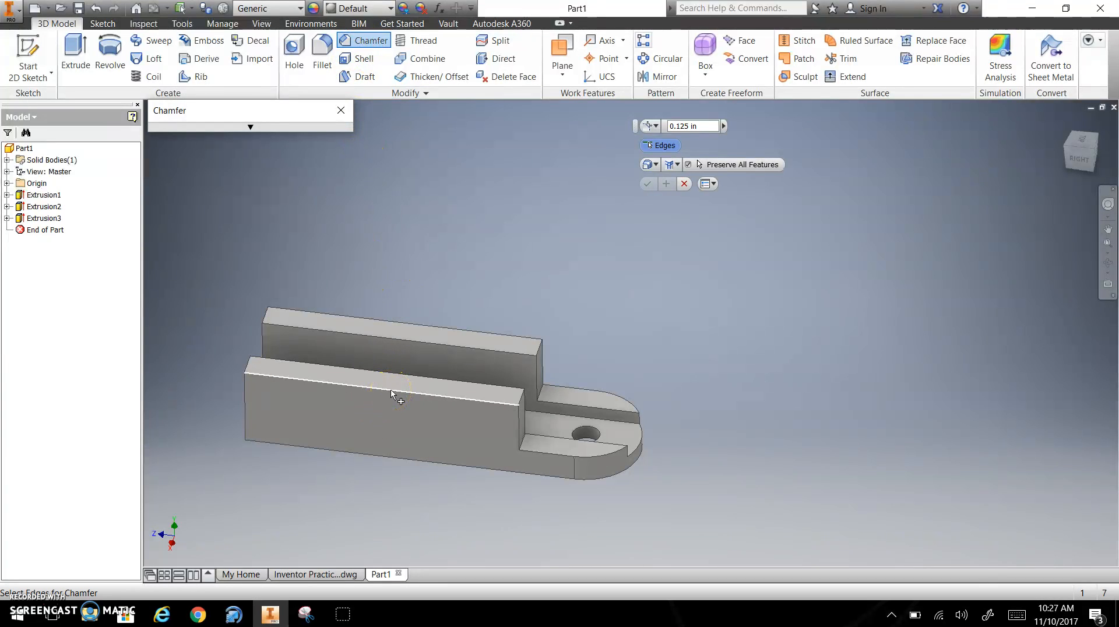
left_click(391, 394)
left_click(391, 393)
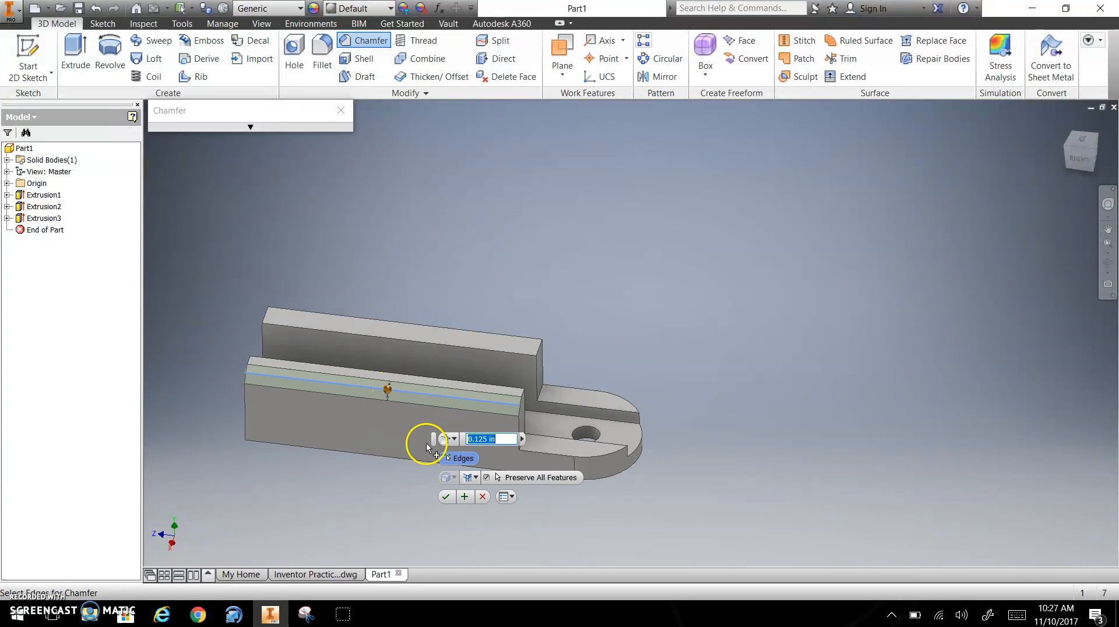
middle_click_drag(547, 431, 455, 414, "shift")
left_click(337, 396)
left_click(329, 553)
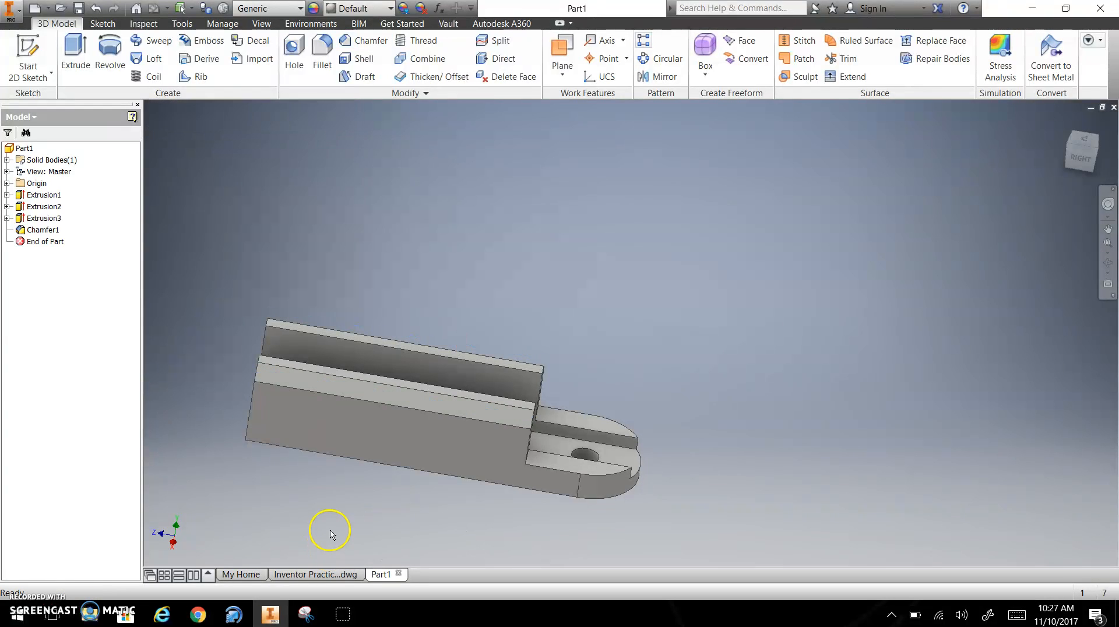
right_click(48, 229)
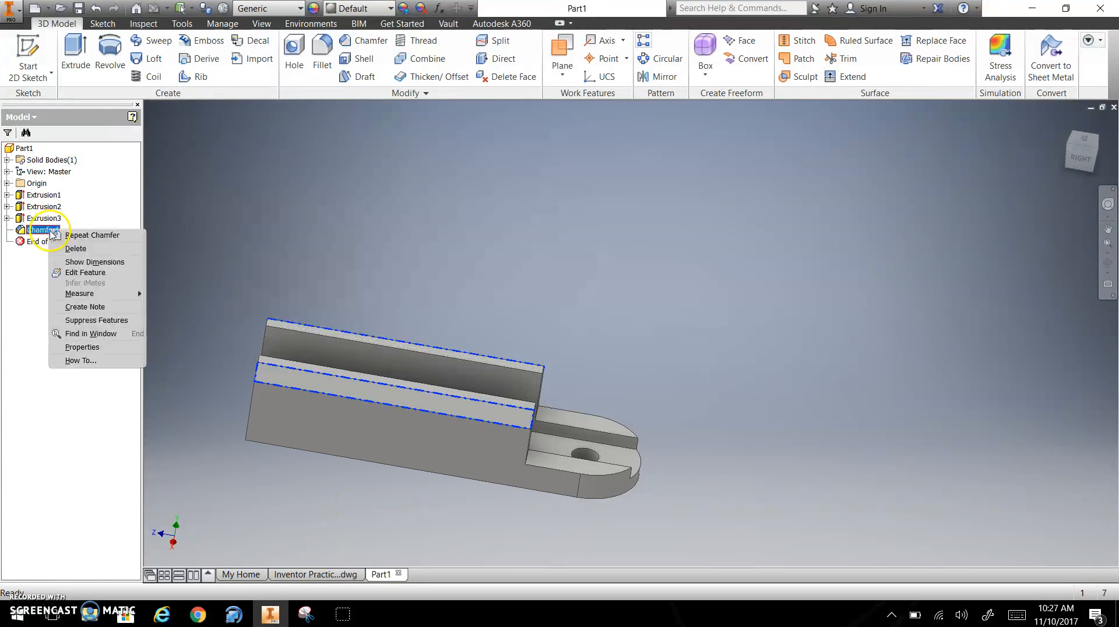
left_click(84, 273)
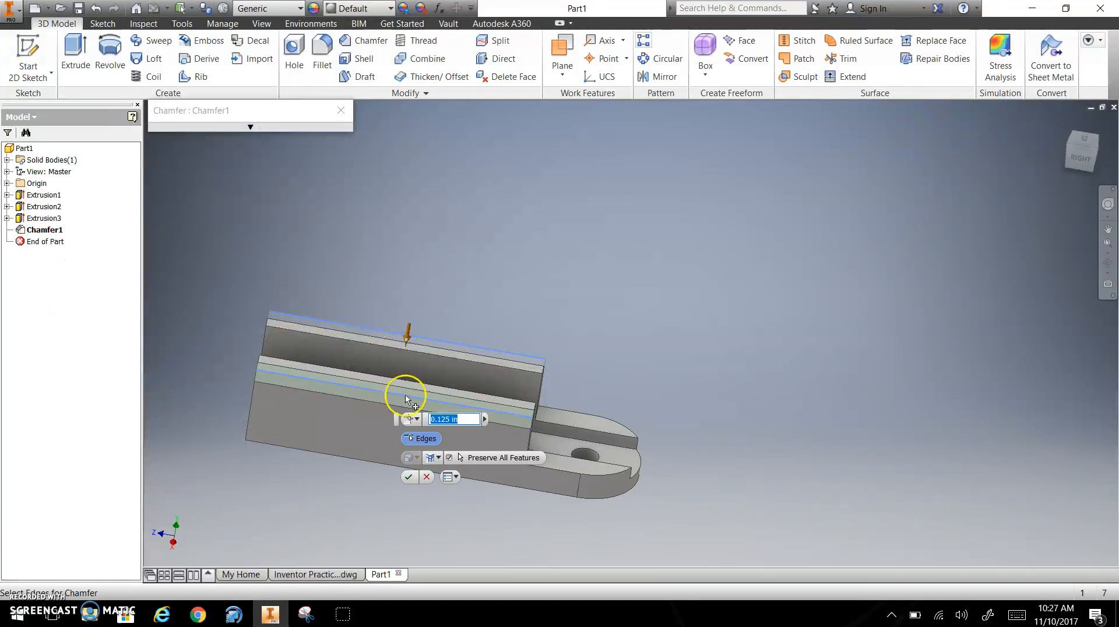
key("Escape")
Start a 0.125 in fillet and select the block's bottom outer edge plus the near wall's ledge edge and vertical step edges
middle_click_drag(523, 441, 503, 435, "shift")
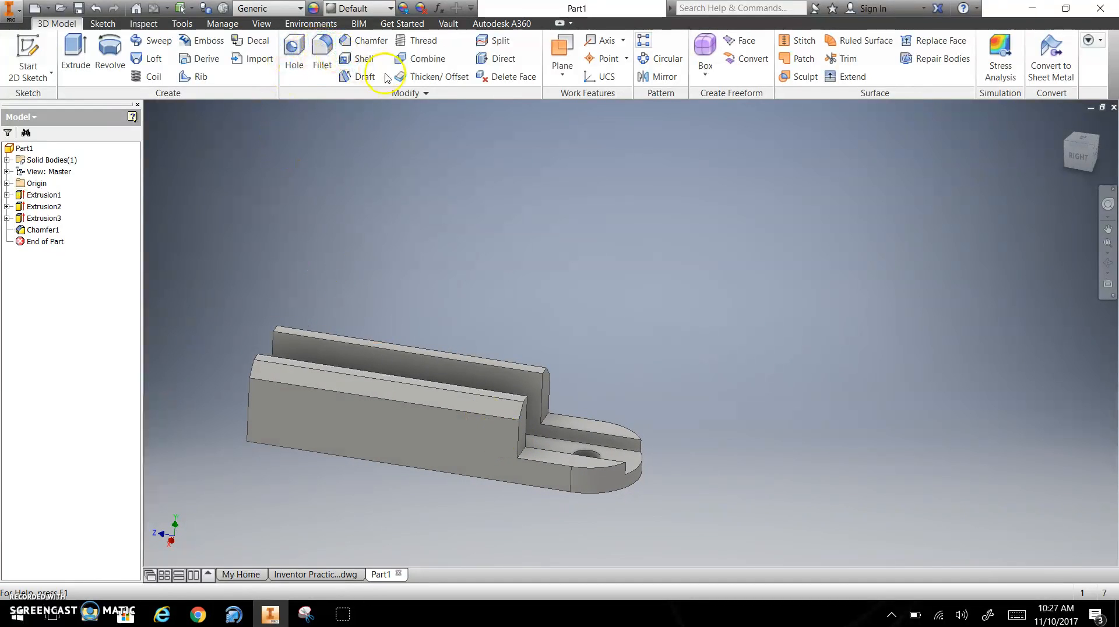
left_click(323, 68)
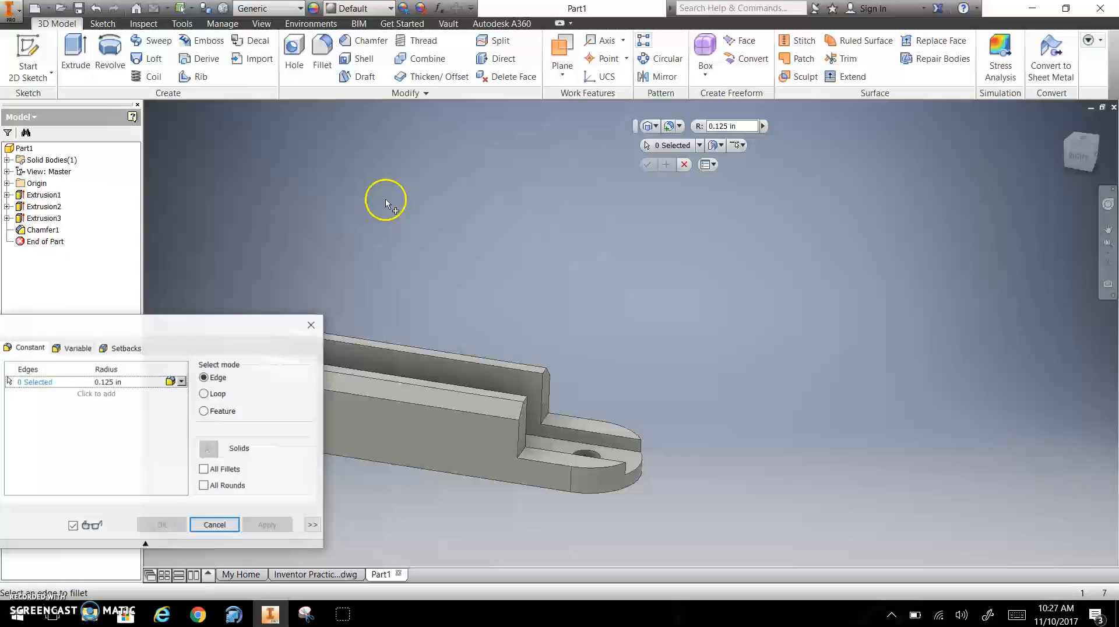
left_click(525, 489)
middle_click_drag(534, 471, 510, 442, "shift")
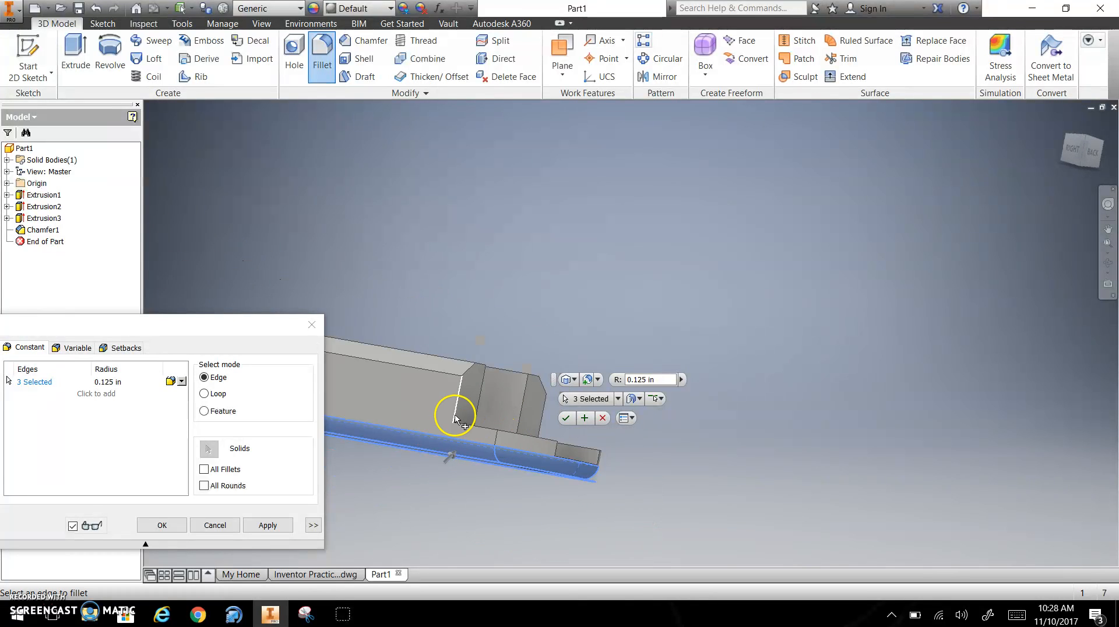
middle_click_drag(454, 414, 477, 468, "shift")
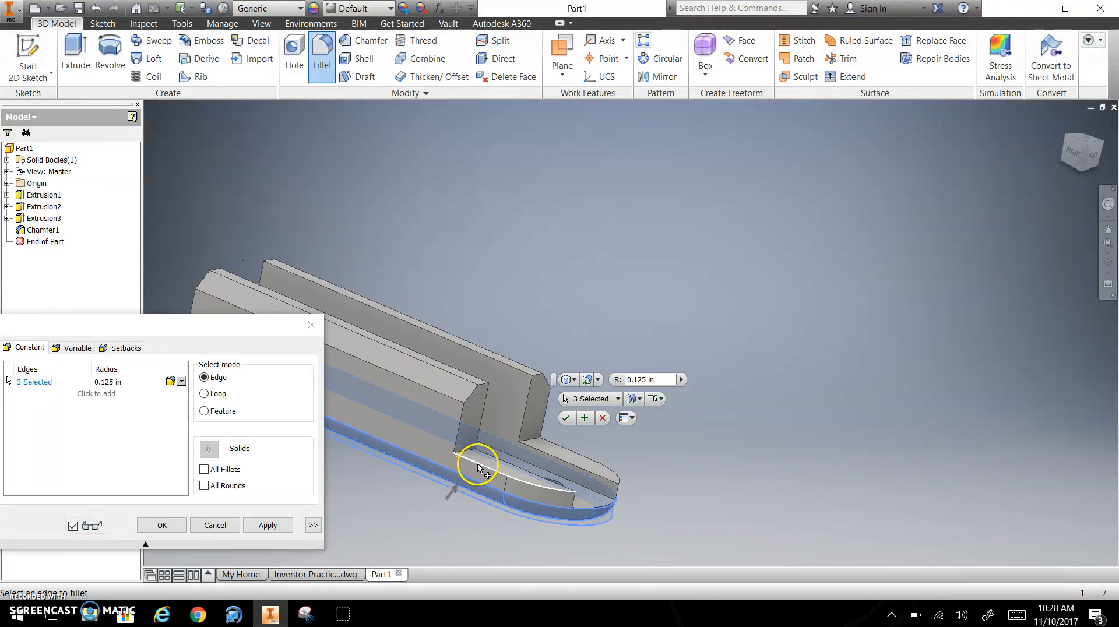
left_click(477, 468)
left_click(477, 425)
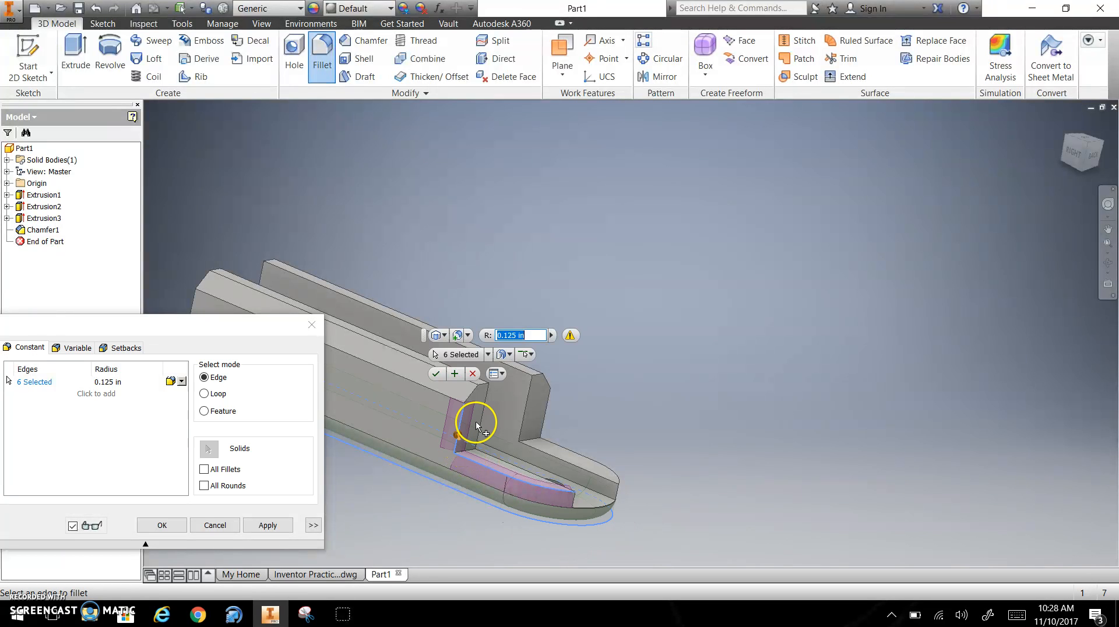
left_click(480, 432)
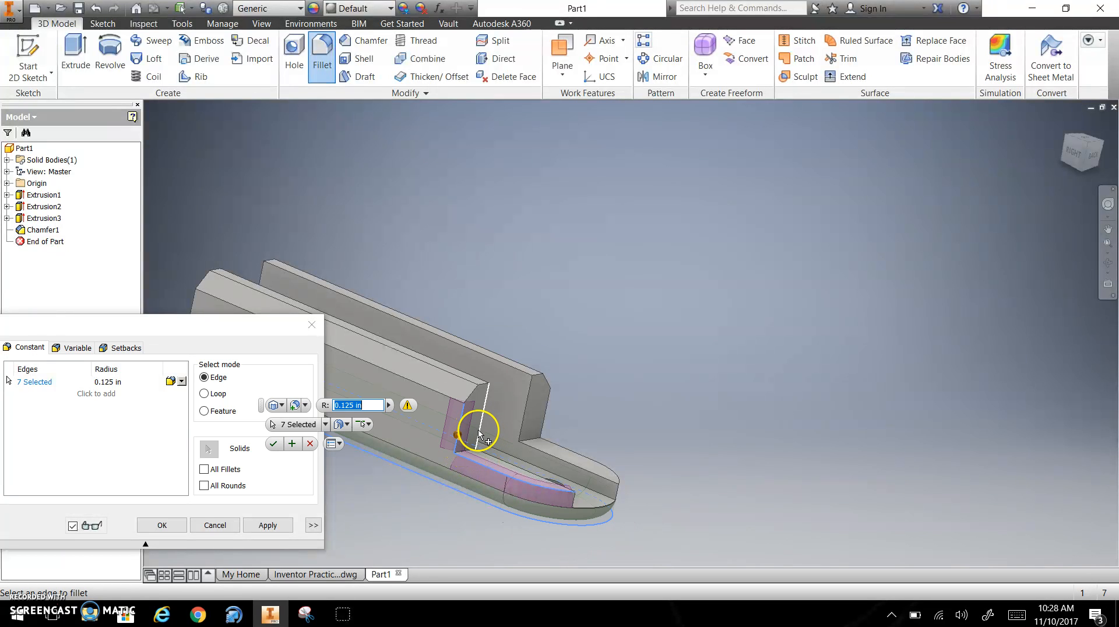
Add the channel's rounded-end edge and the far ledge's edges to the fillet selection
middle_click_drag(499, 449, 524, 482, "shift")
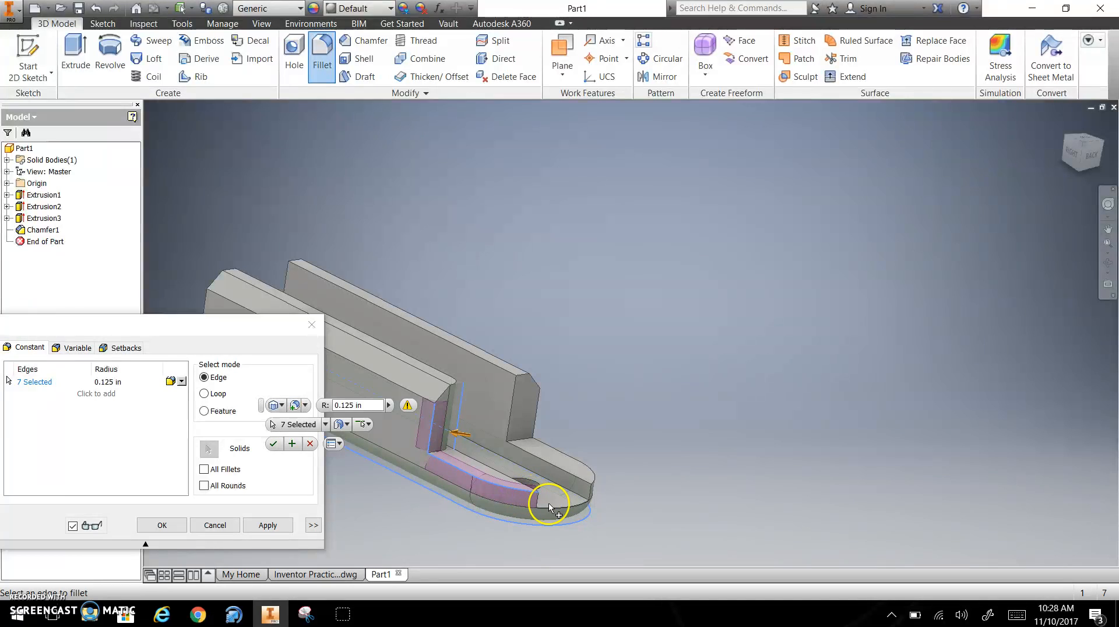
left_click(551, 508)
middle_click_drag(527, 496, 504, 494, "shift")
left_click(500, 472)
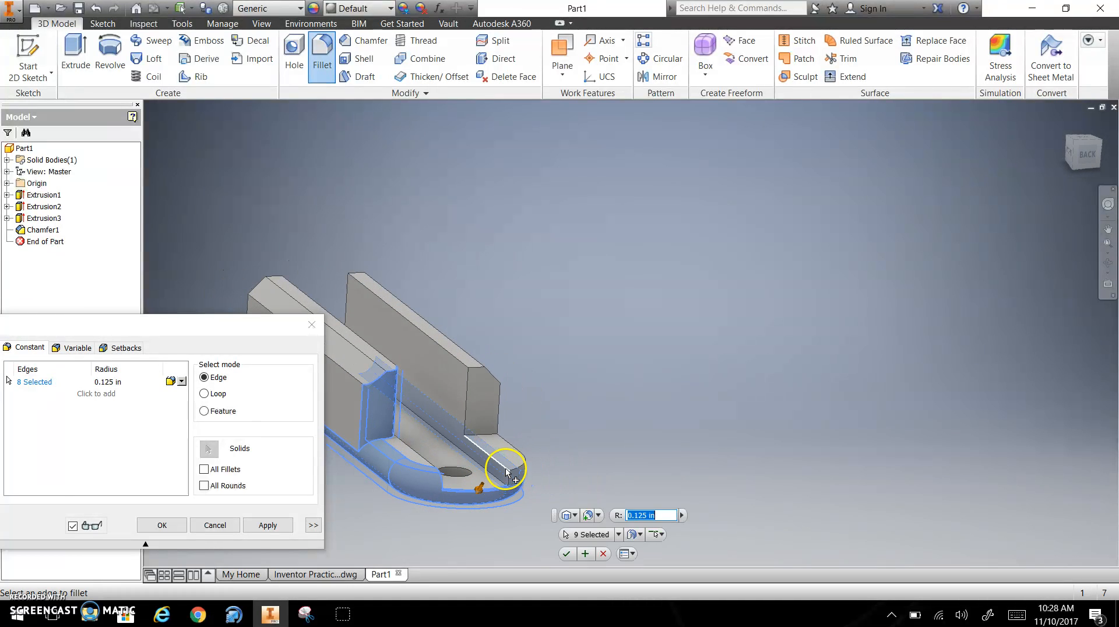
left_click(508, 479)
Add the outer corner, bottom and chamfer edges at the block's flat end to the fillet selection
middle_click_drag(513, 475, 658, 453, "shift")
left_click(455, 462)
left_click(373, 447)
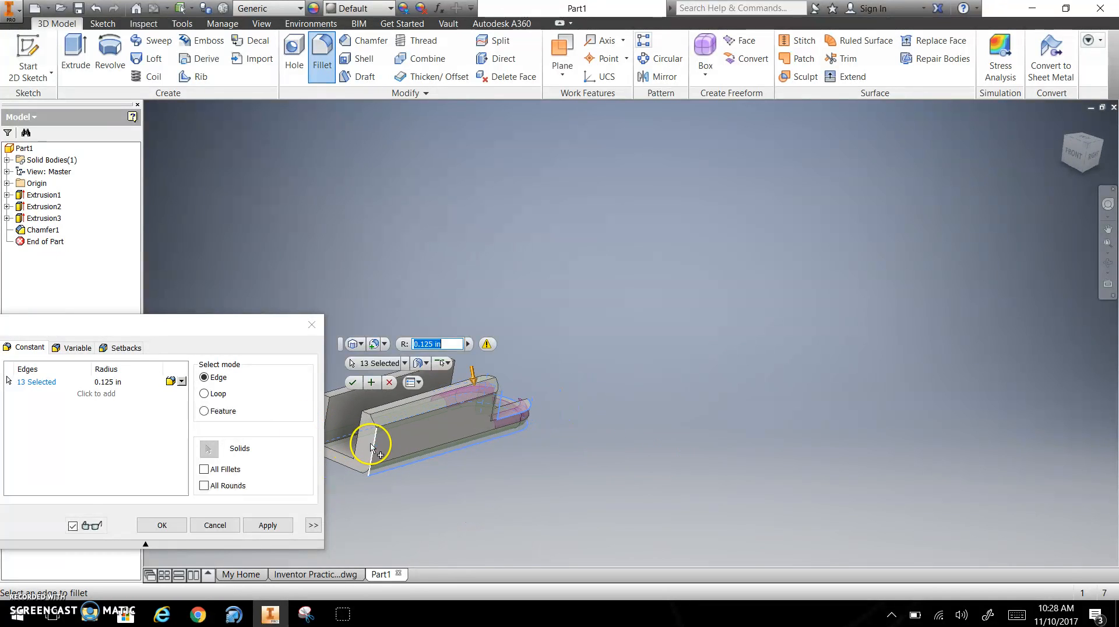
scroll(412, 449, "down", 3)
left_click(416, 454)
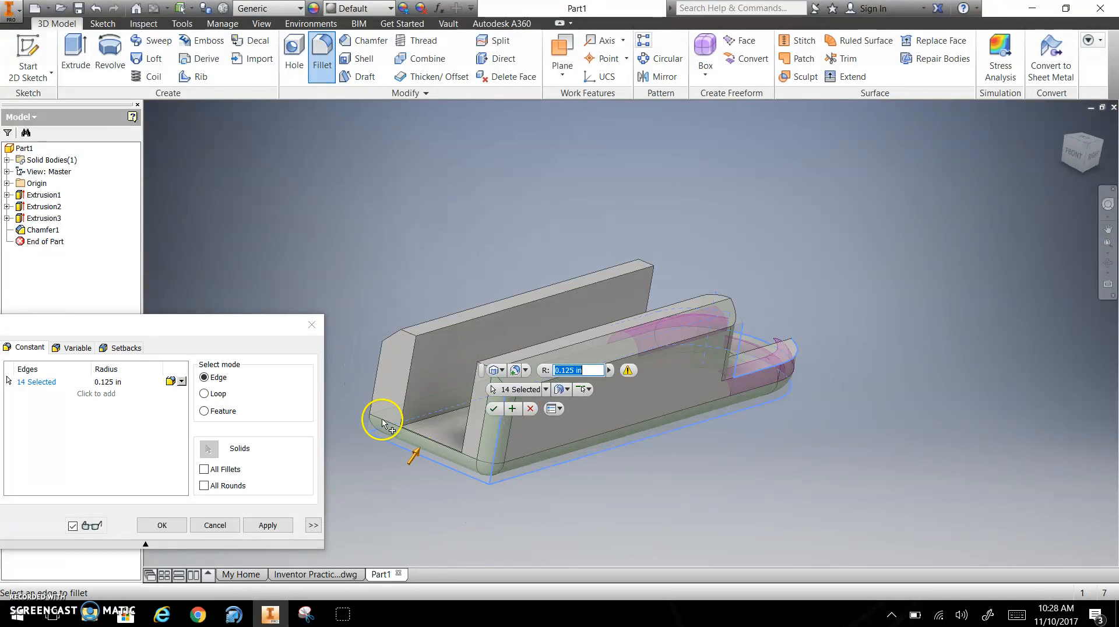
left_click(409, 334)
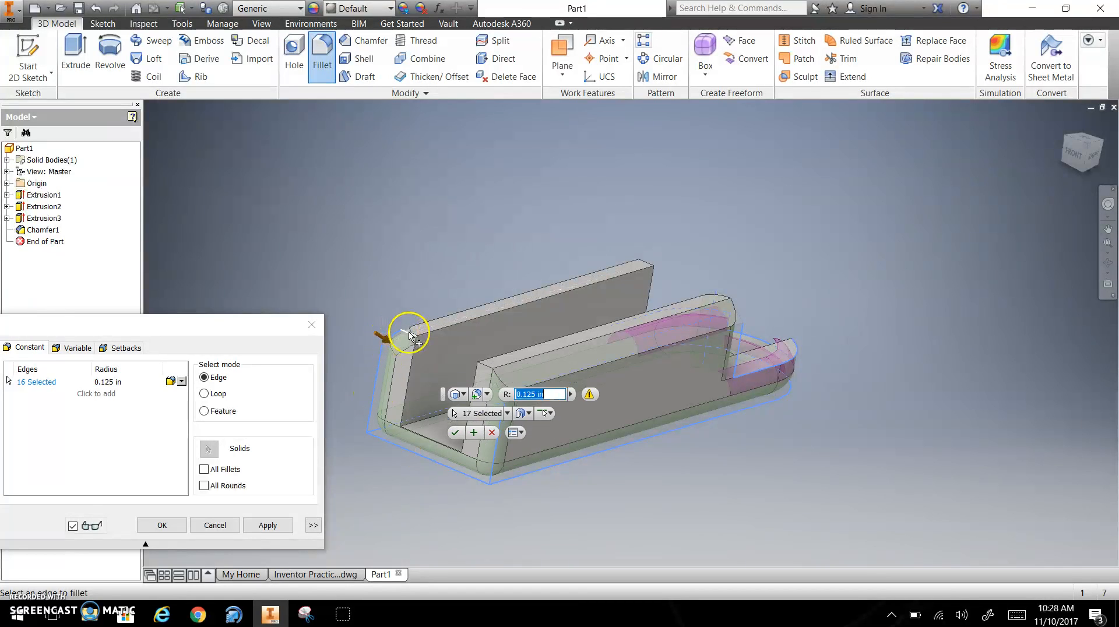
left_click(488, 372)
Add the far wall's edges at the step and create the 0.125 in fillet, accepting only the successful blends
middle_click_drag(502, 389, 366, 425, "shift")
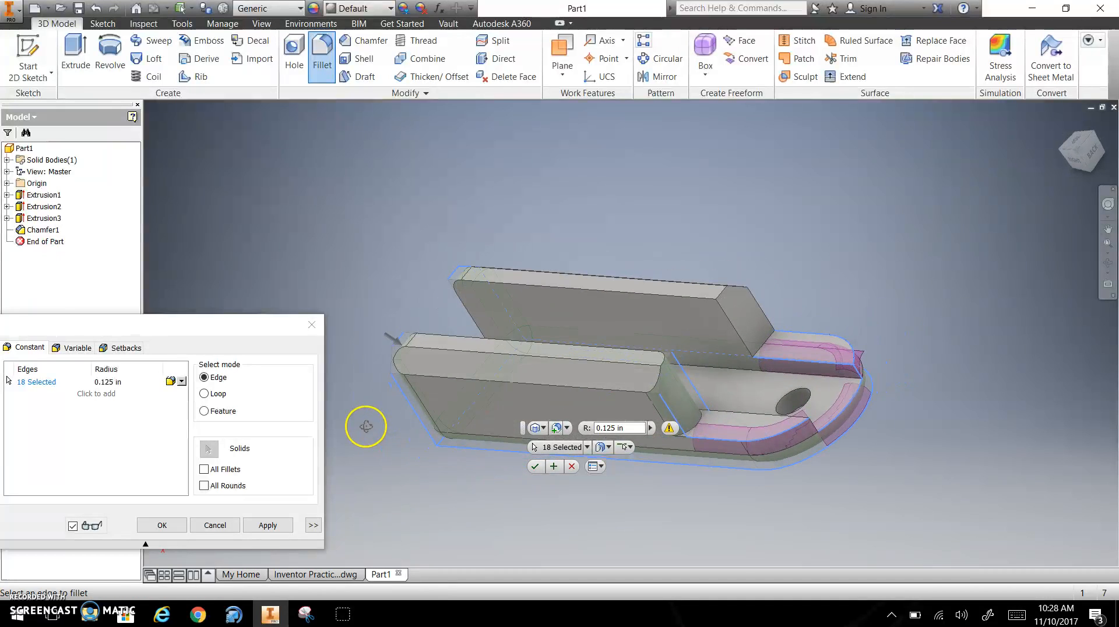
left_click(722, 290)
left_click(731, 329)
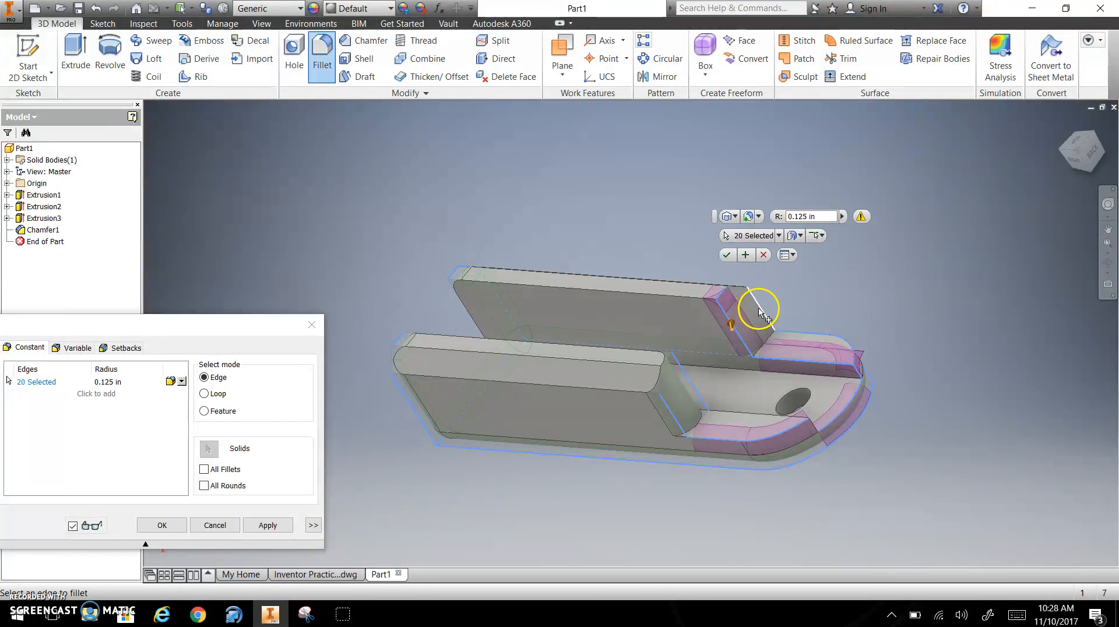
left_click(762, 315)
middle_click_drag(754, 315, 792, 407, "shift")
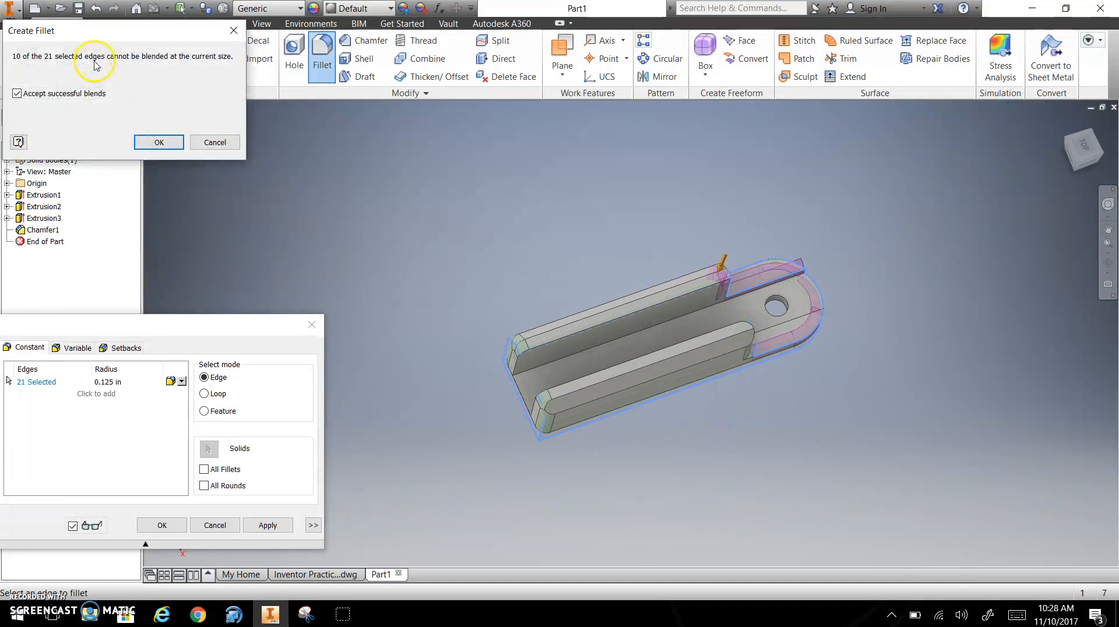
left_click(174, 144)
Edit the fillet on the block's outer edges and set its radius to 0.1 in
middle_click_drag(500, 431, 497, 393, "shift")
right_click(41, 241)
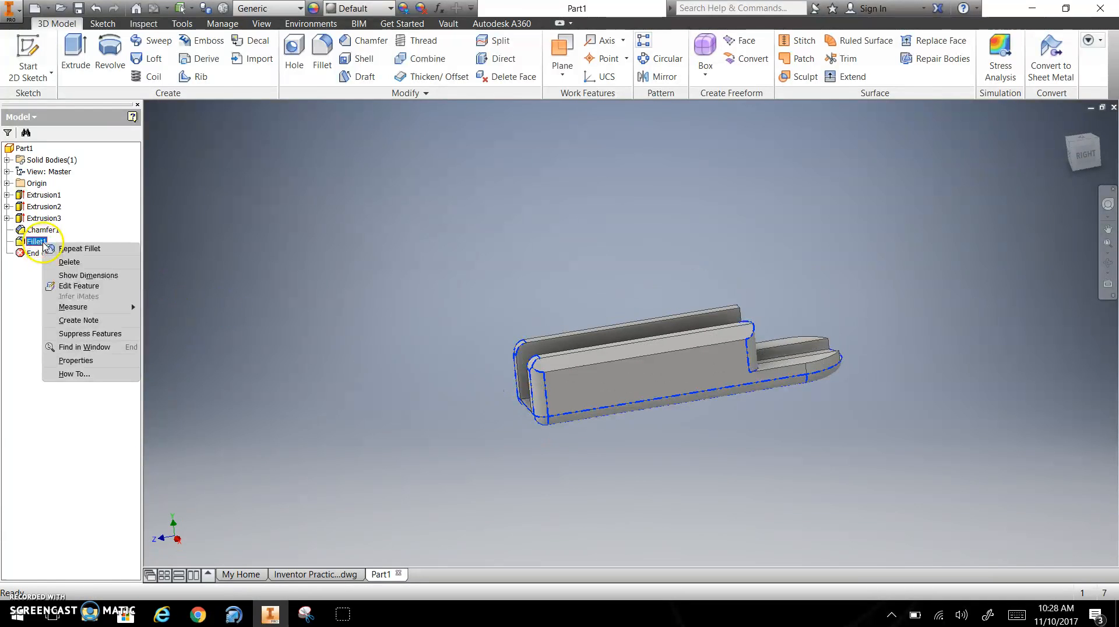
left_click(75, 287)
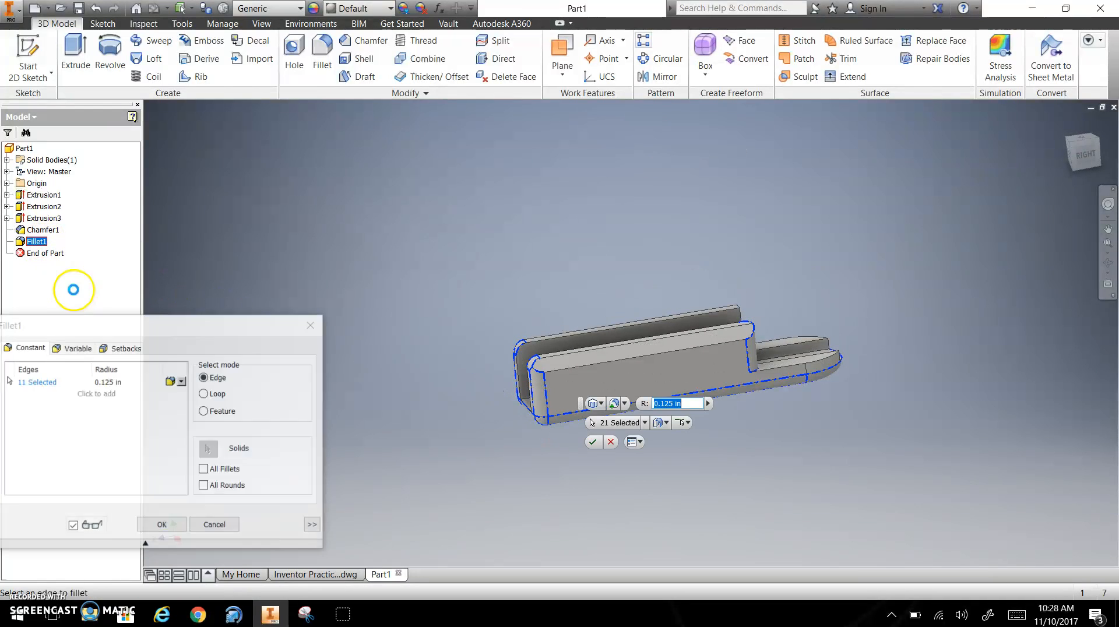
left_click_drag(101, 334, 203, 301)
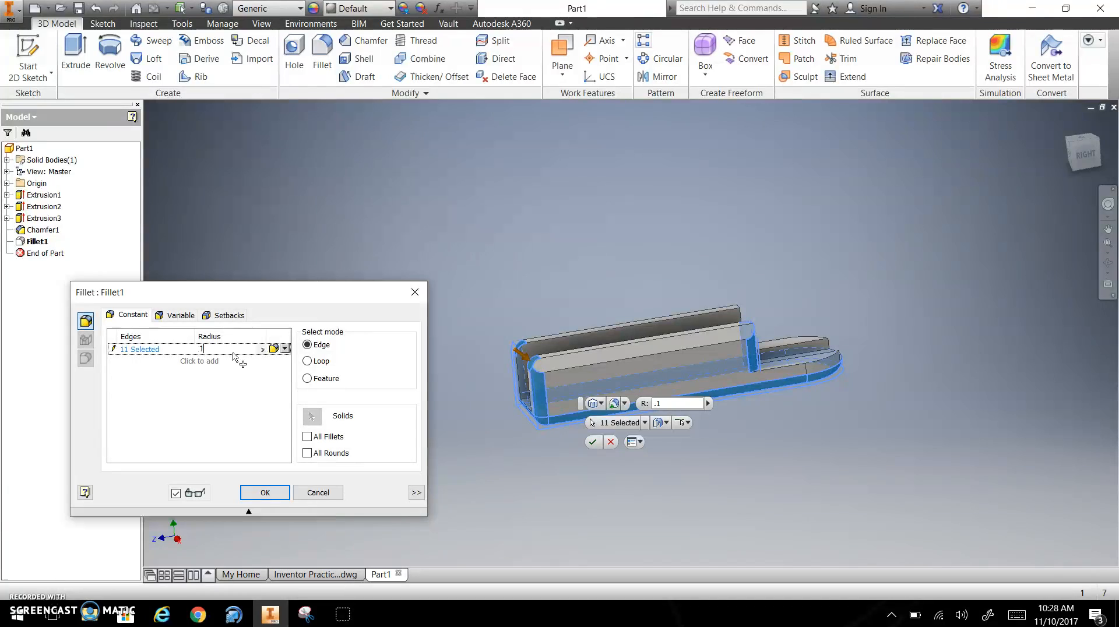
key("Return")
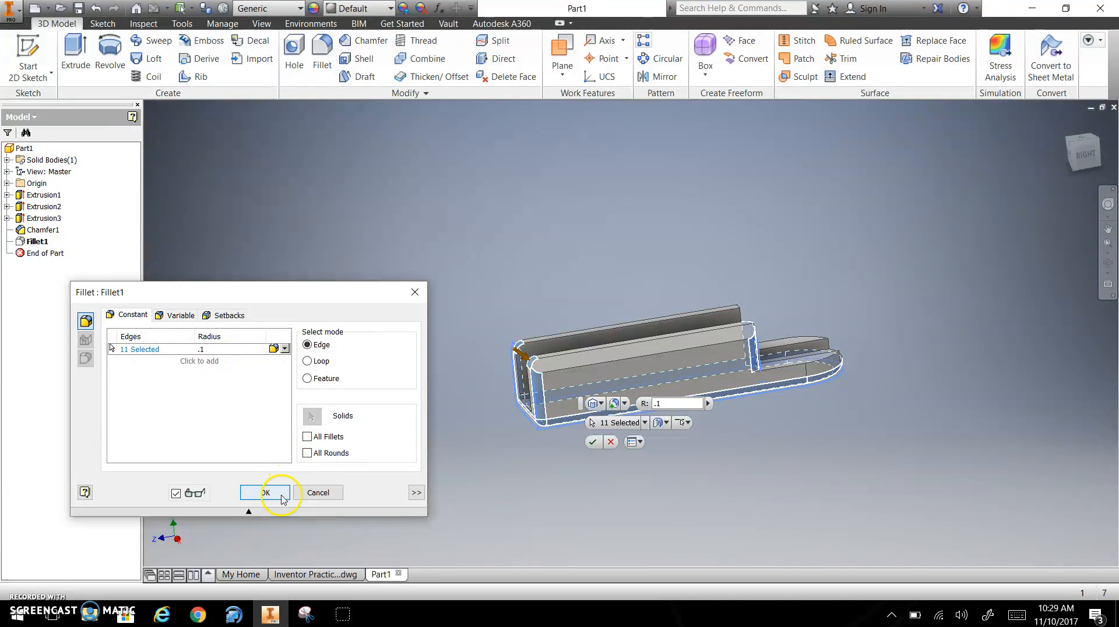
left_click(283, 495)
Edit the outer-edge fillet again and set its radius to 0.05 in
middle_click_drag(422, 459, 341, 427, "shift")
right_click(36, 241)
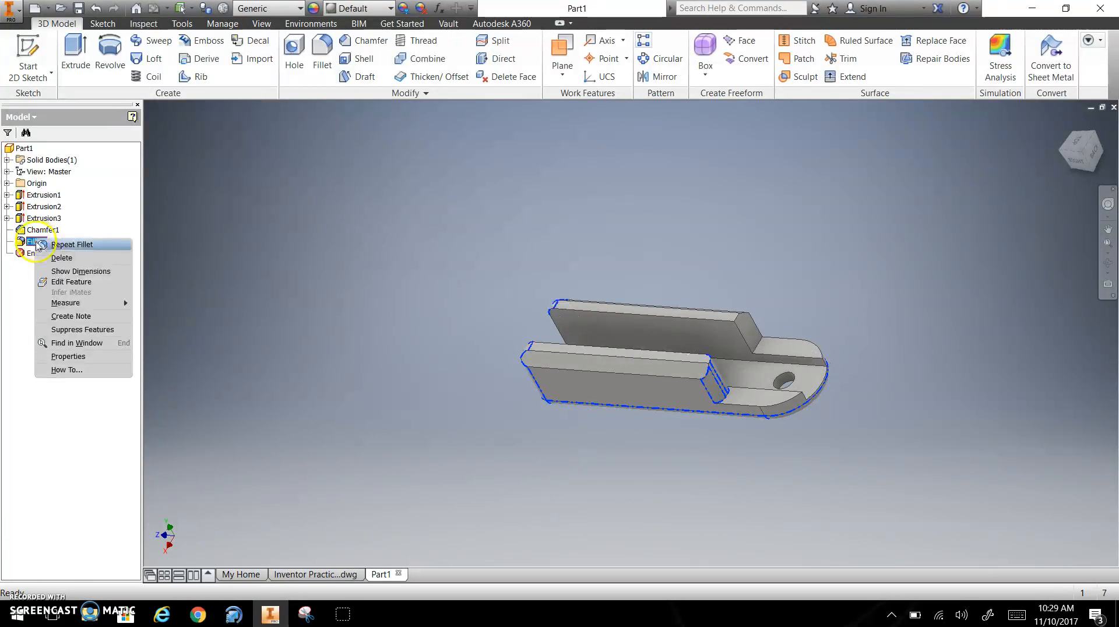
left_click(67, 282)
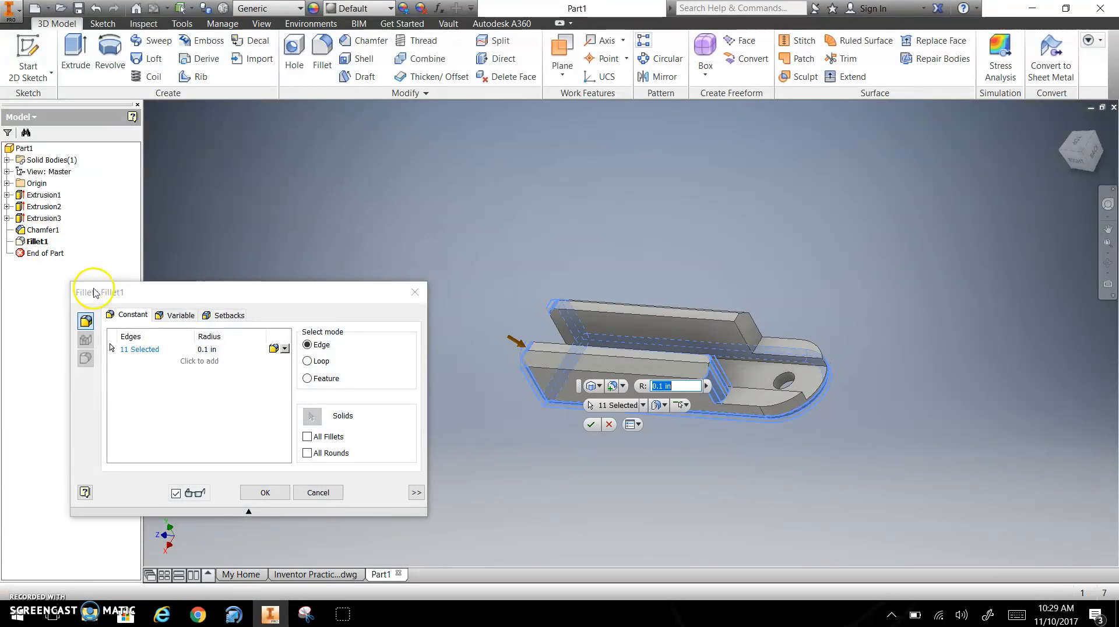
type(".05")
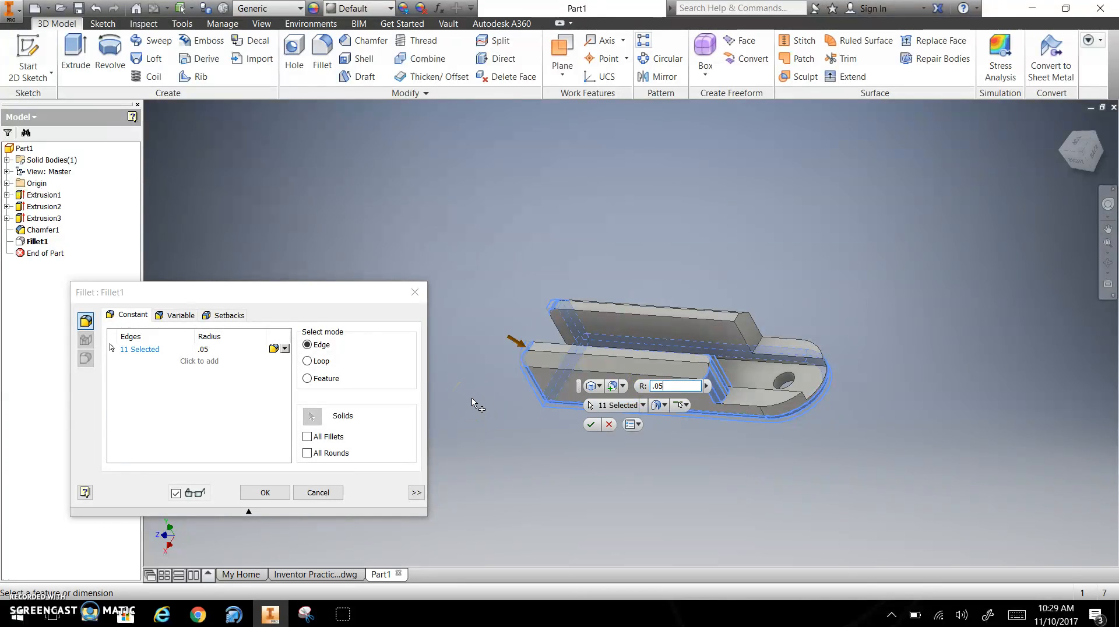
key("Return")
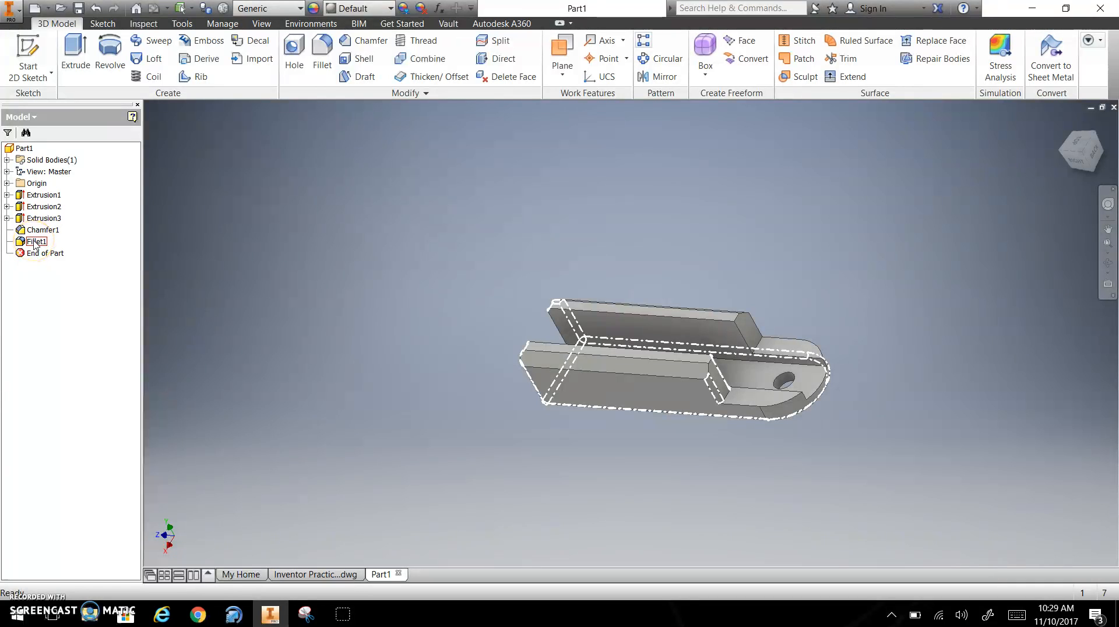
Start a second fillet of 0.05 in radius and select the far wall's ledge edges and step edges
middle_click_drag(781, 412, 742, 399, "shift")
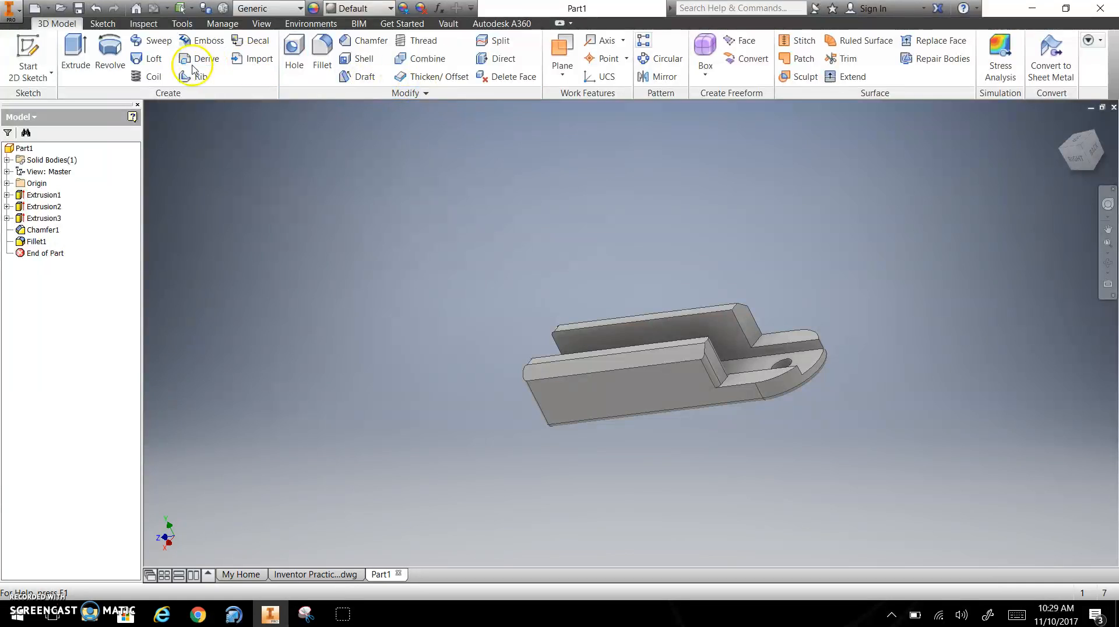
left_click(322, 54)
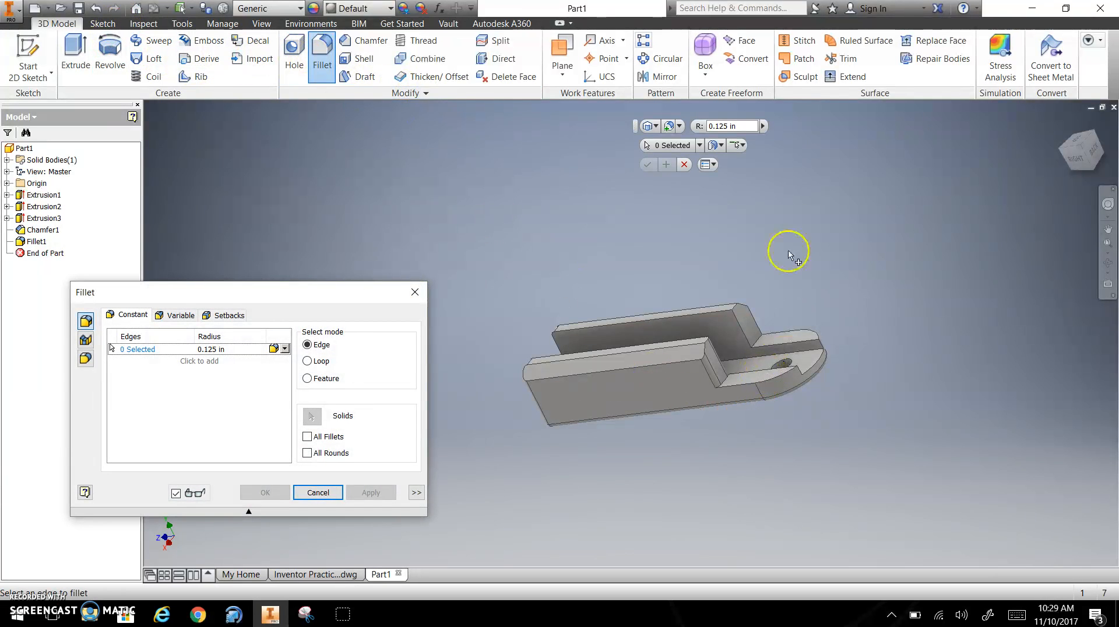
left_click(733, 126)
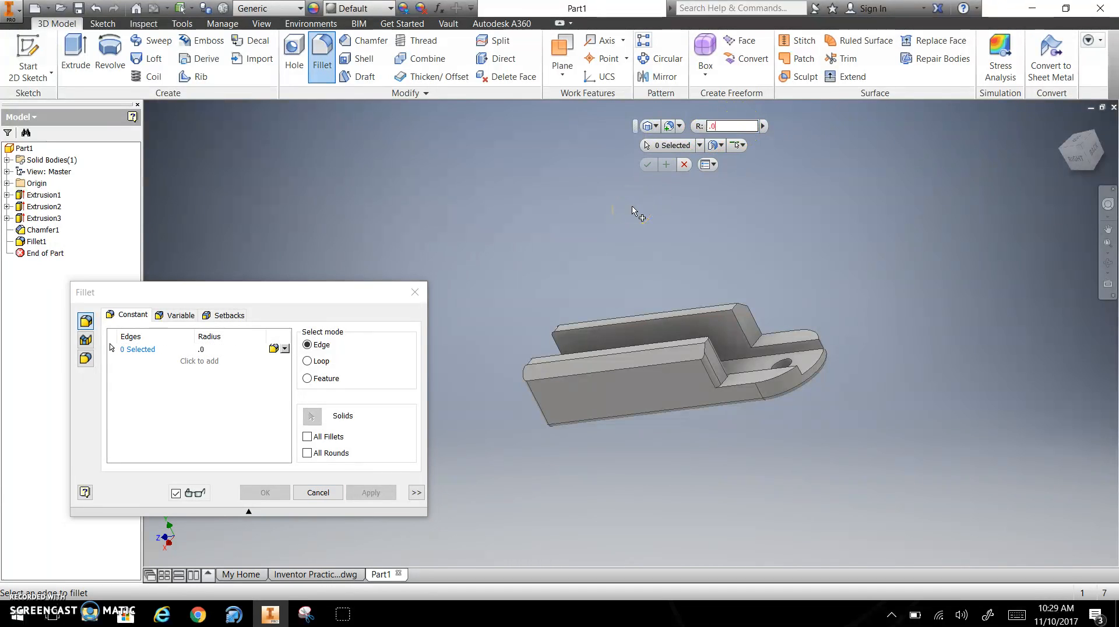
left_click(784, 347)
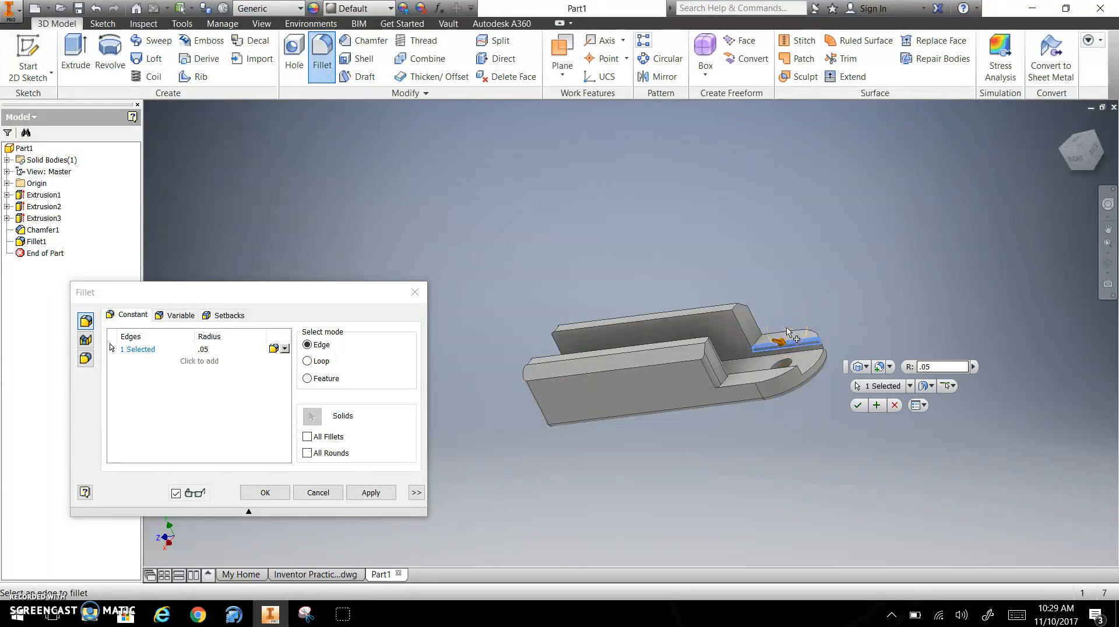
left_click(787, 332)
left_click(745, 327)
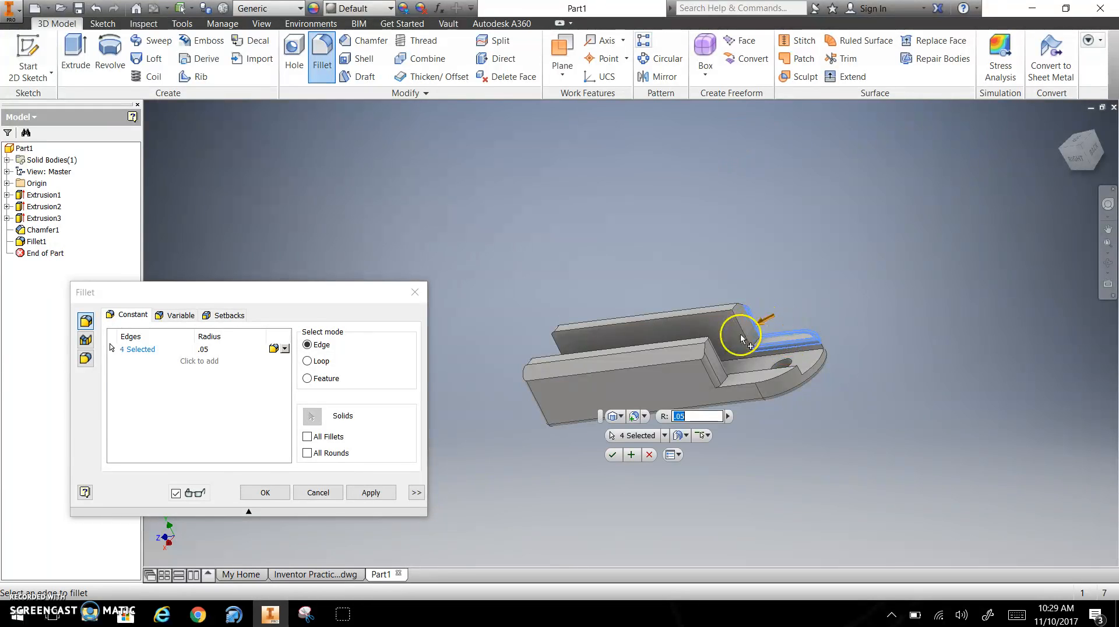
left_click(731, 332)
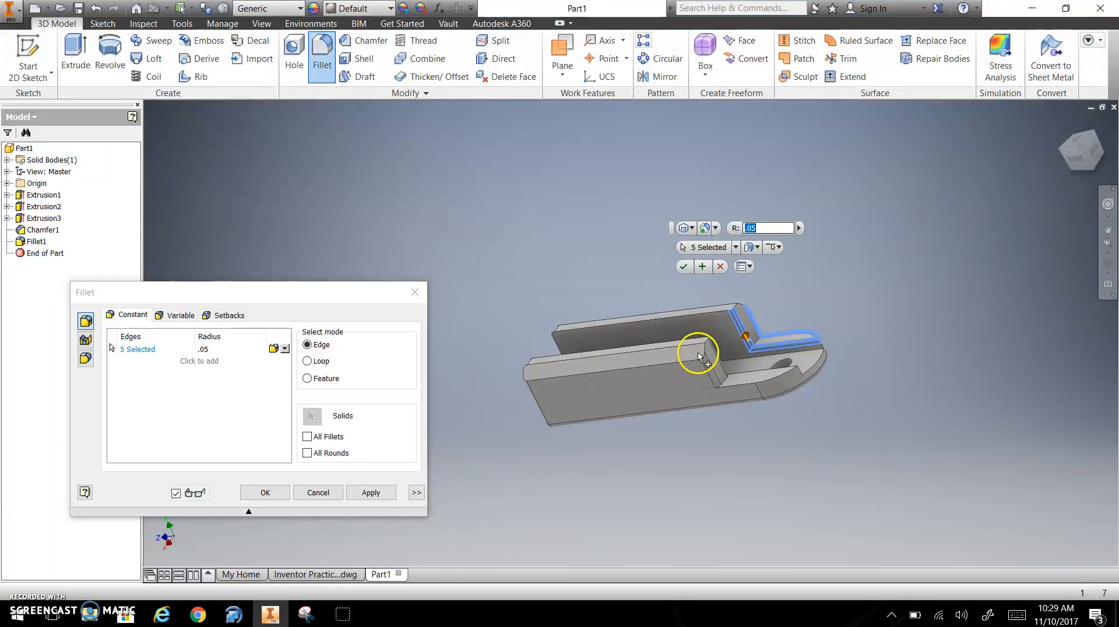
Add the near ledge's inner and outer edges to the selection and create the 0.05 in fillet
left_click(733, 379)
left_click(782, 380)
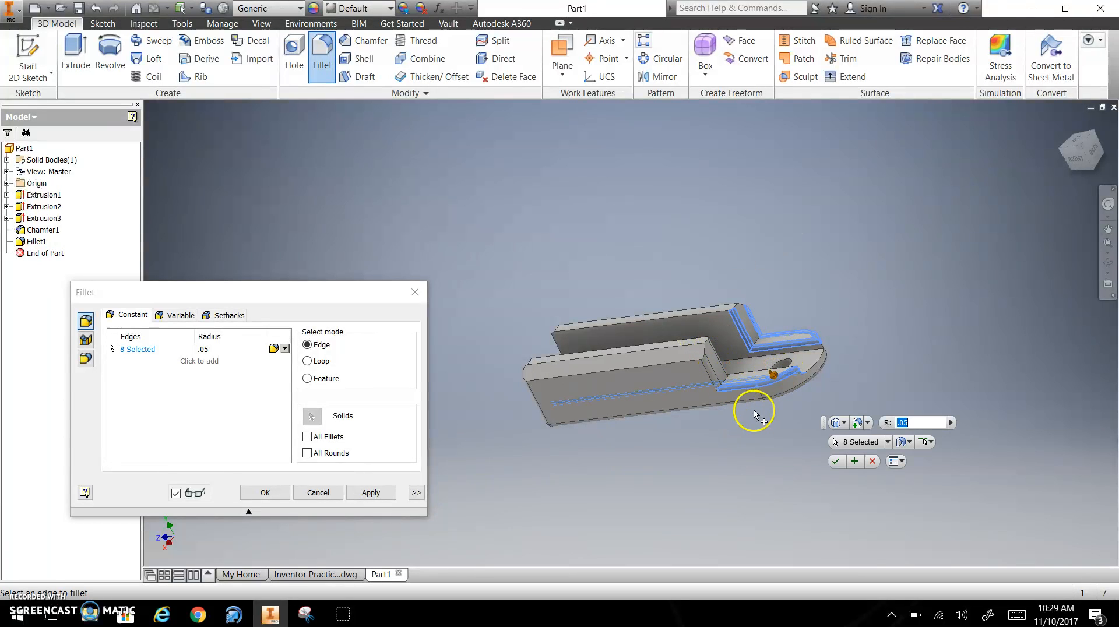
middle_click_drag(607, 404, 716, 390, "shift")
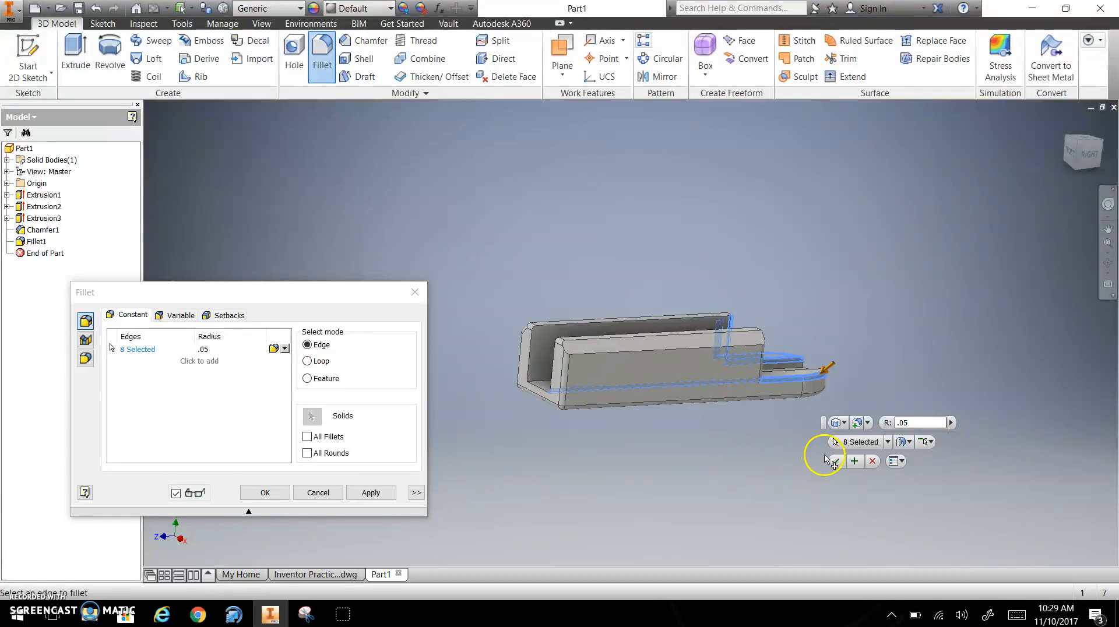
left_click(836, 462)
middle_click_drag(831, 456, 715, 415, "shift")
scroll(715, 415, "down", 3)
middle_click_drag(342, 355, 332, 440, "shift")
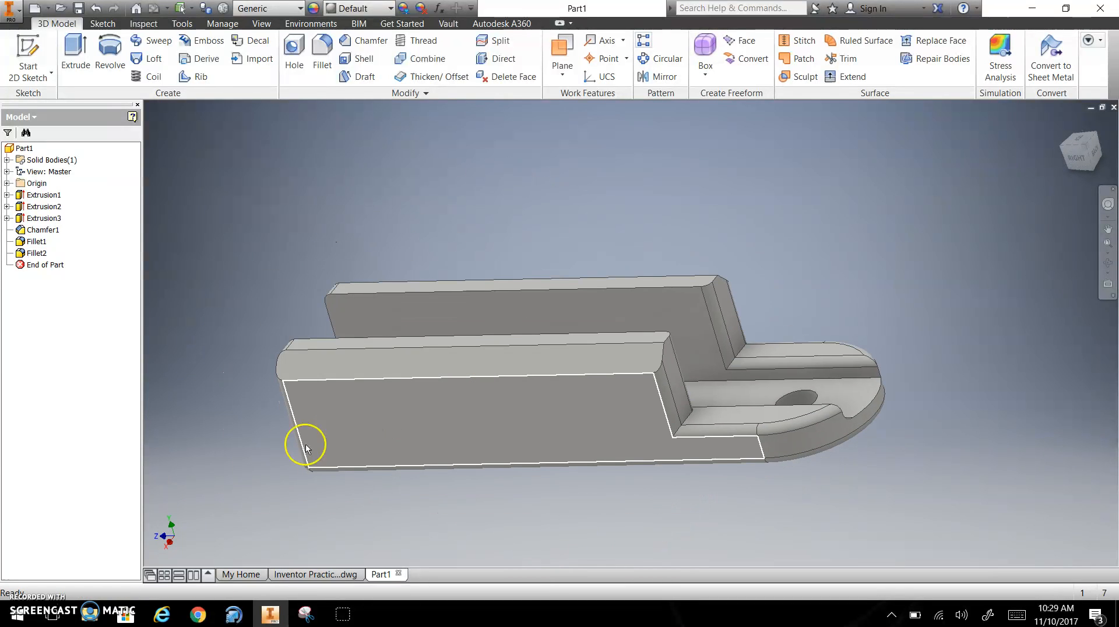